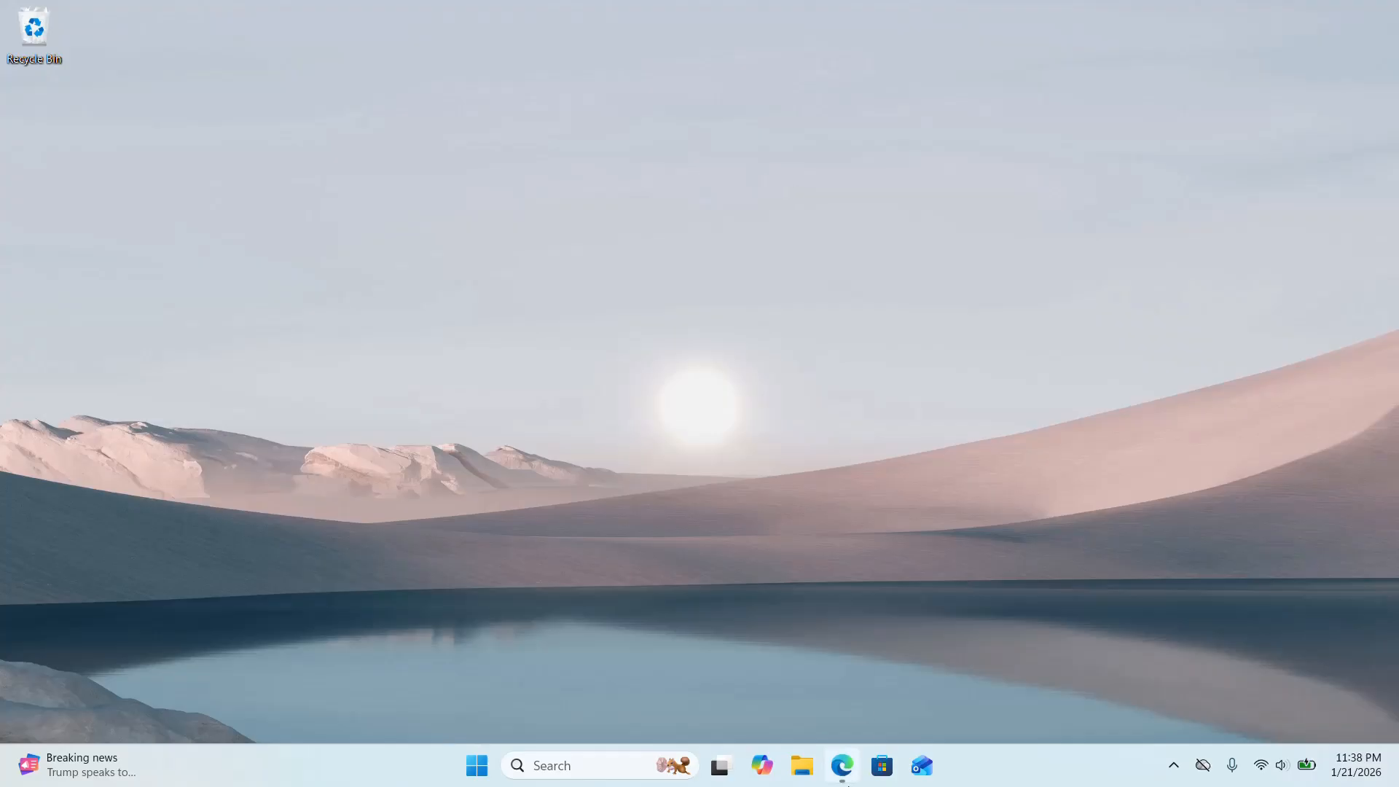
Open the mingw-w64 site in Edge, follow its link to the MSYS2 project and download the msys2-x86_64-20251213.exe installer.
{"action": "left_click", "coordinate": [841, 764]}
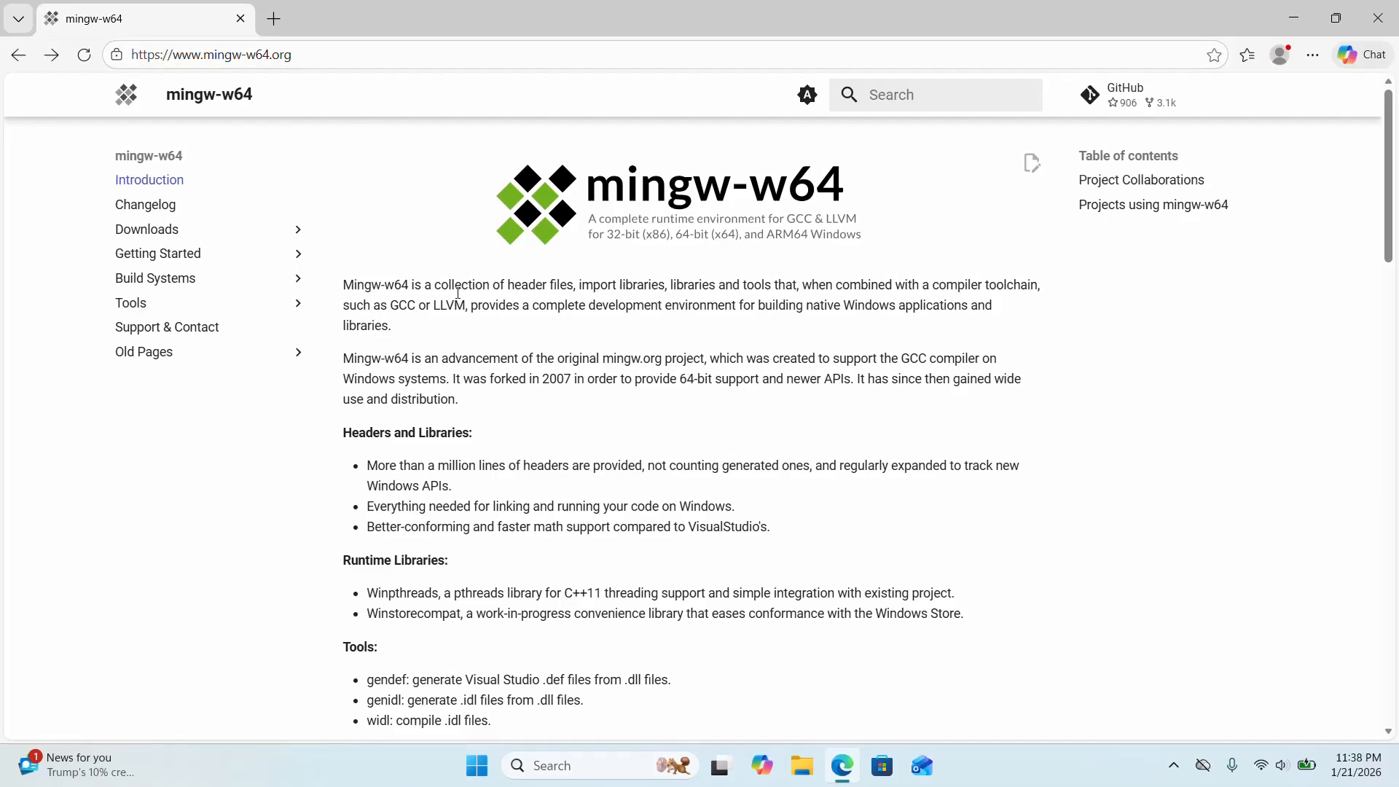
{"action": "left_click_drag", "start_coordinate": [1387, 160], "coordinate": [1374, 290]}
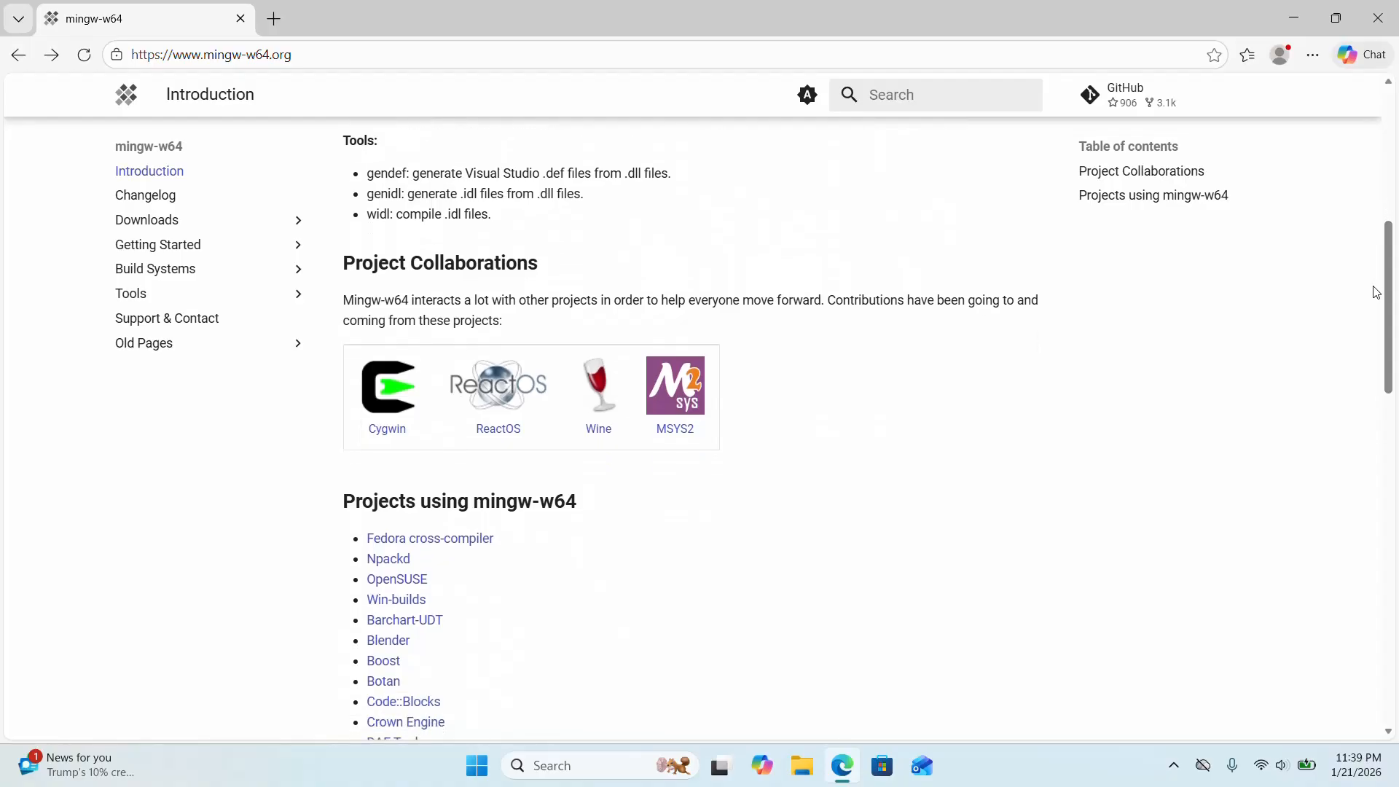
{"action": "left_click", "coordinate": [696, 384]}
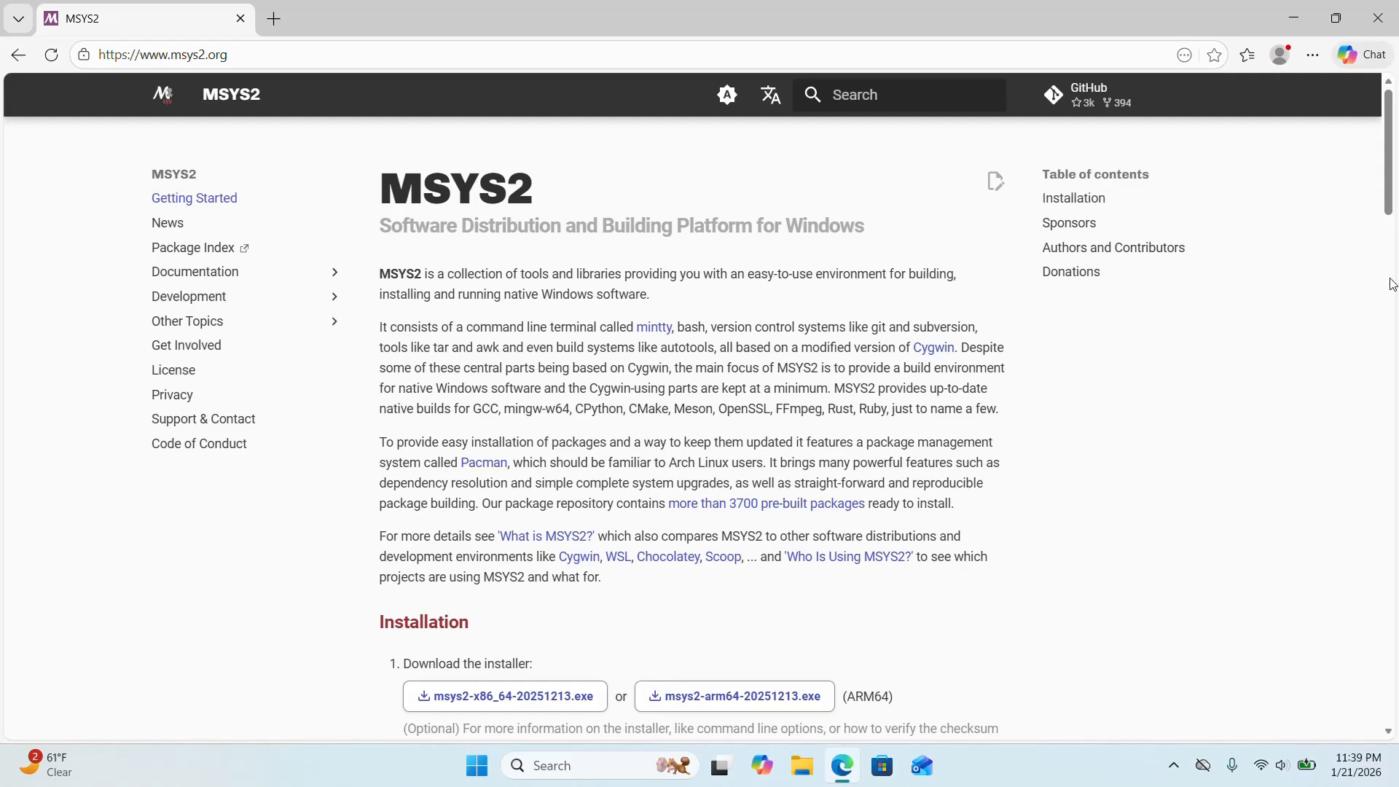
{"action": "left_click_drag", "start_coordinate": [1392, 175], "coordinate": [1392, 222]}
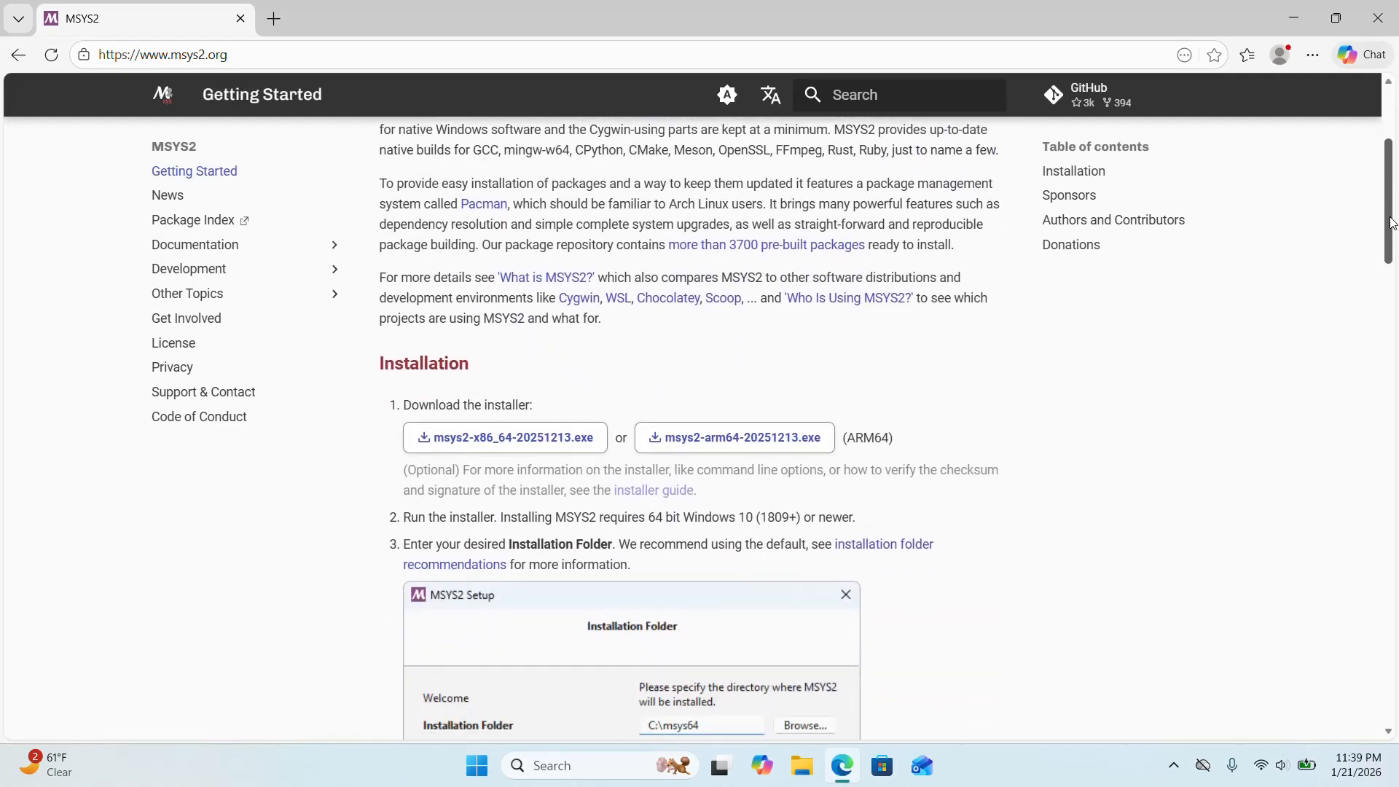
{"action": "left_click", "coordinate": [509, 440]}
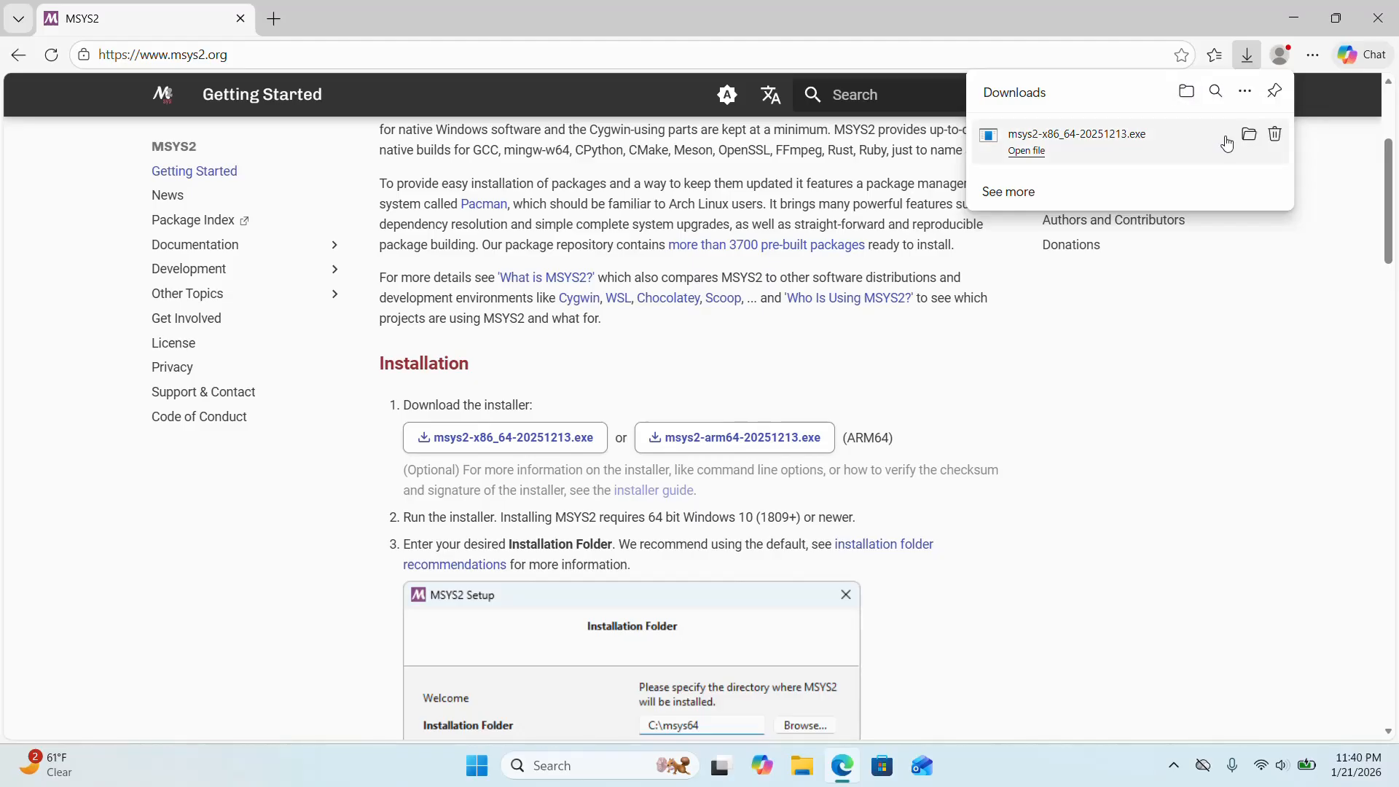
{"action": "left_click", "coordinate": [1246, 136]}
{"action": "right_click", "coordinate": [340, 179]}
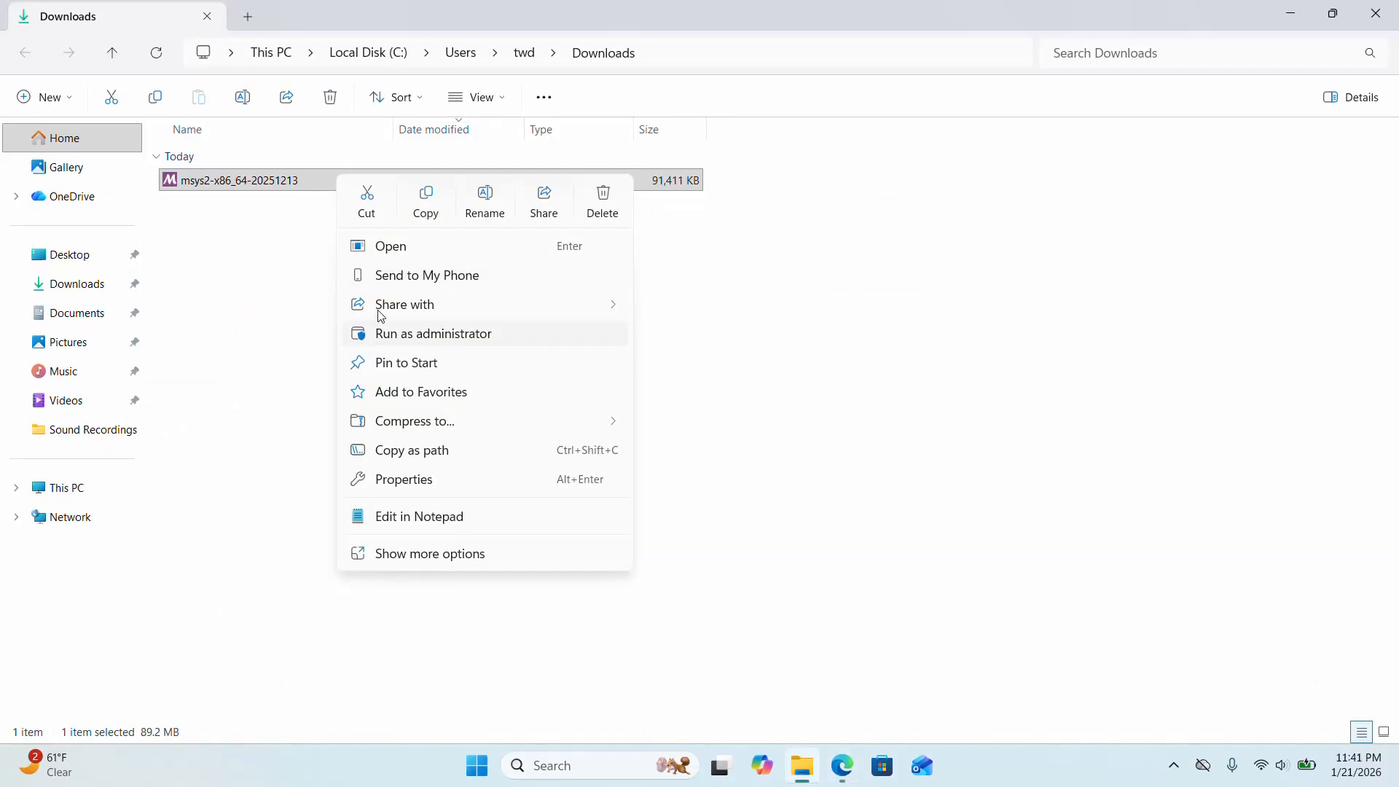
{"action": "left_click", "coordinate": [324, 265]}
{"action": "left_click", "coordinate": [319, 262]}
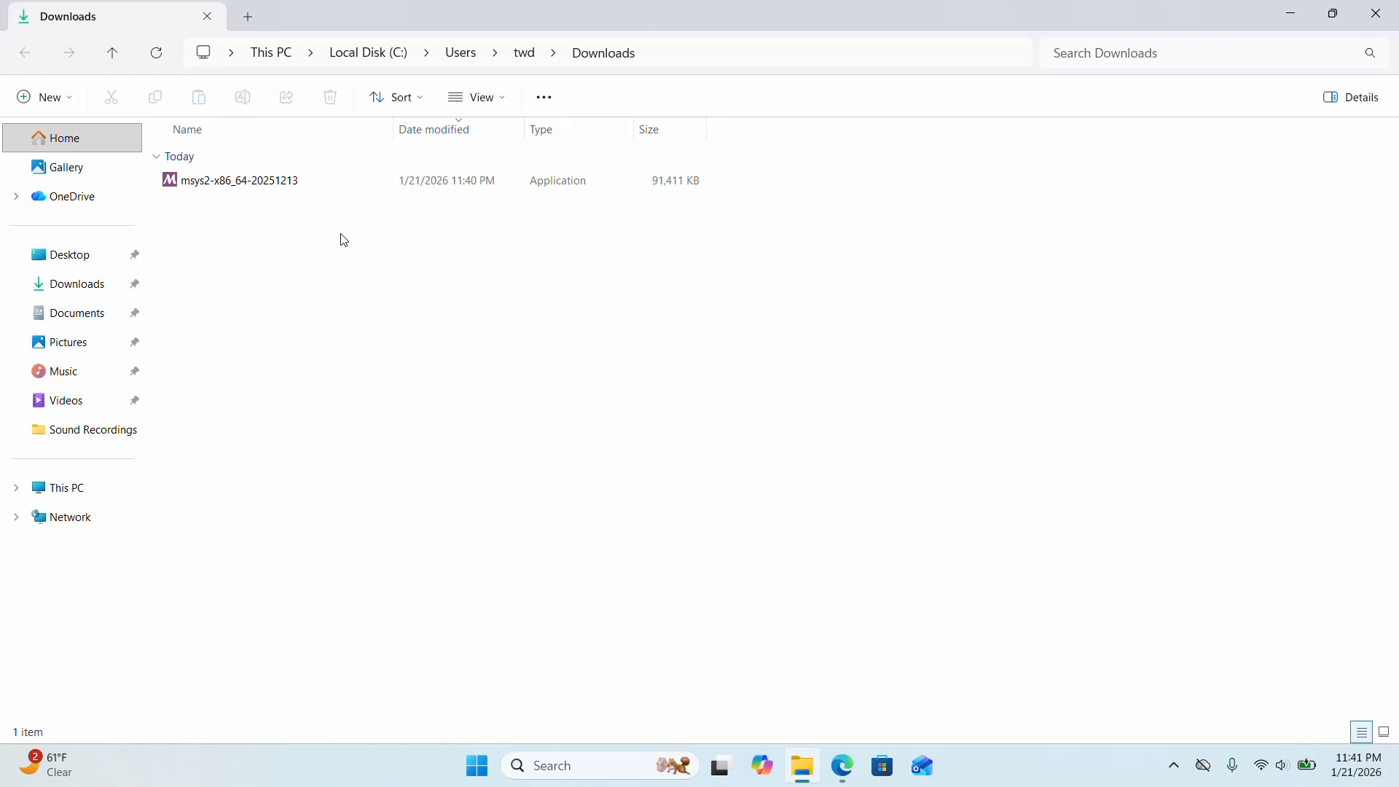
{"action": "left_click", "coordinate": [340, 182]}
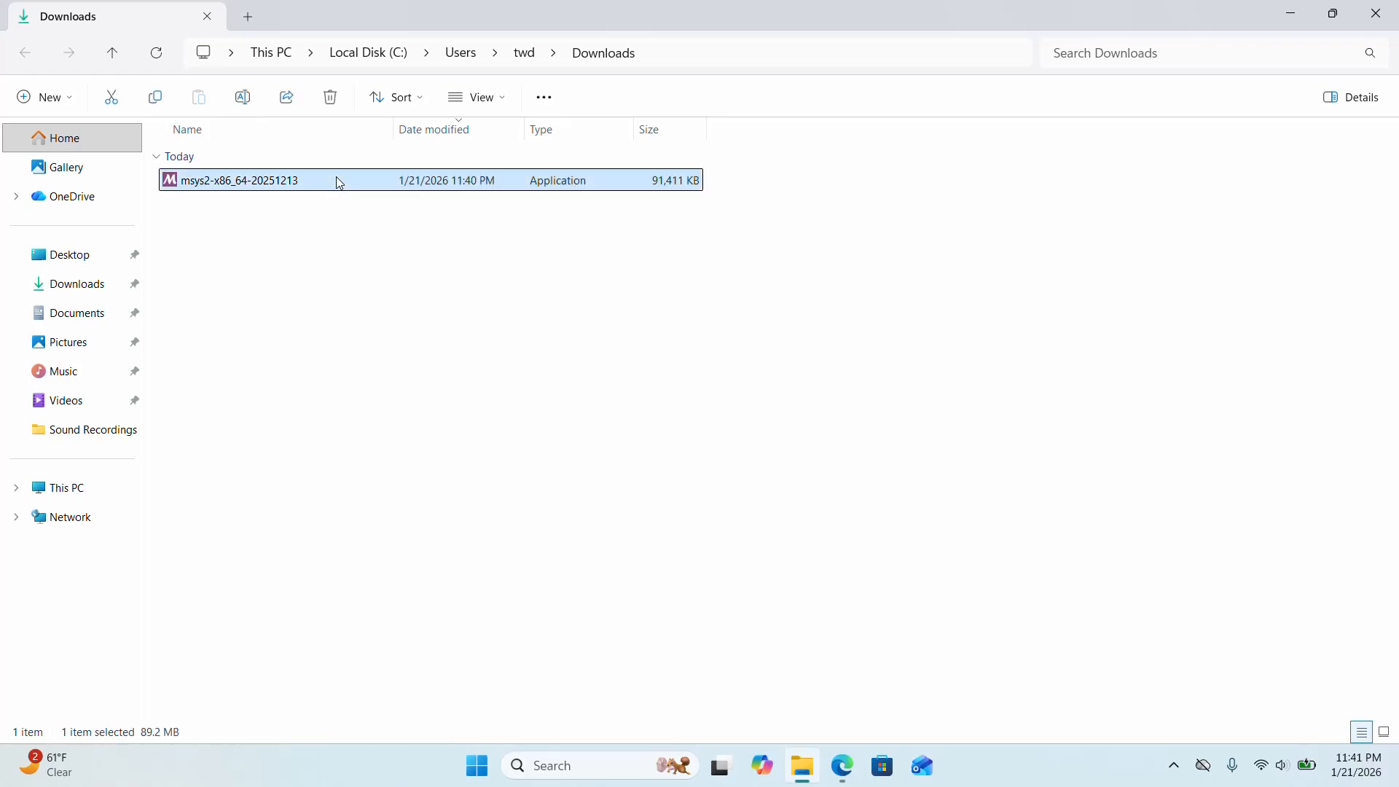
{"action": "right_click", "coordinate": [339, 182]}
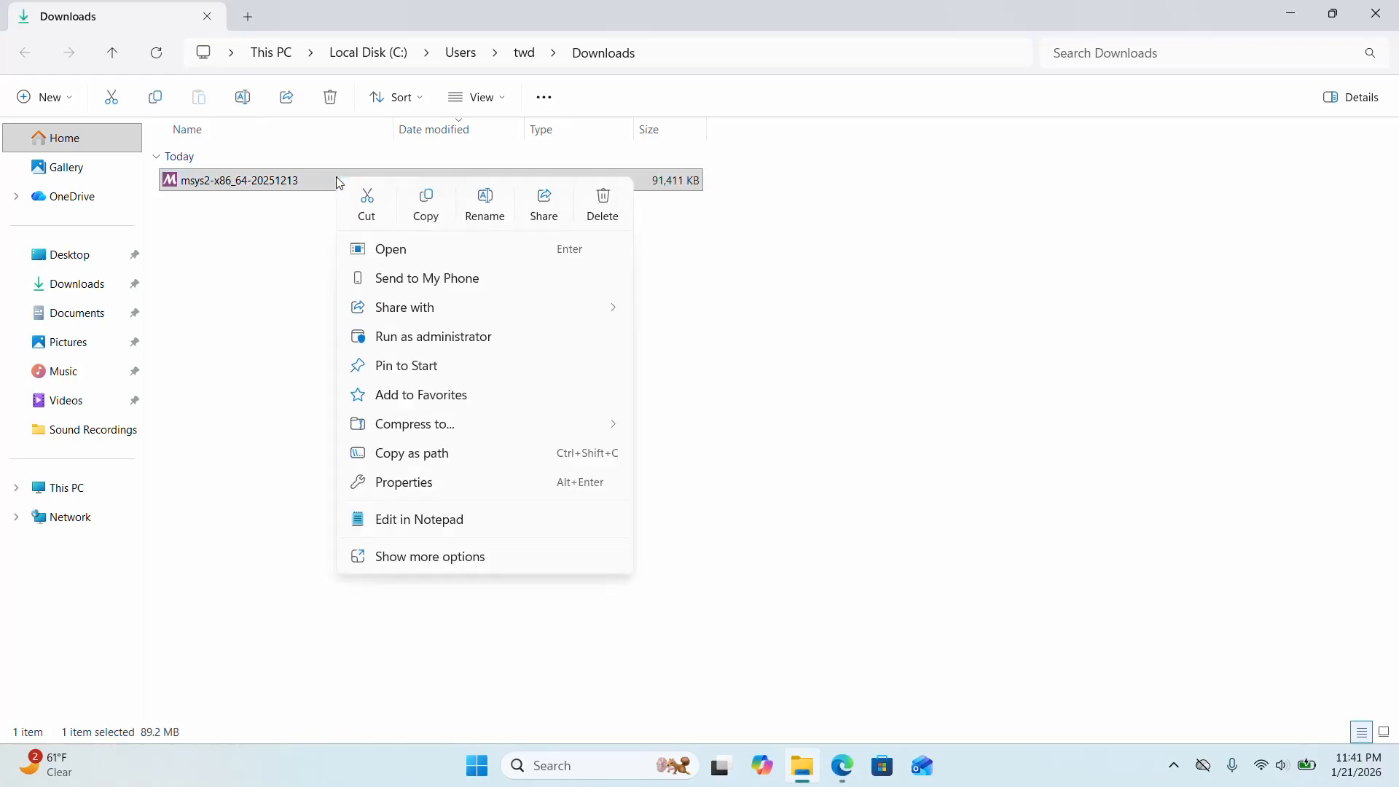
{"action": "left_click", "coordinate": [480, 338]}
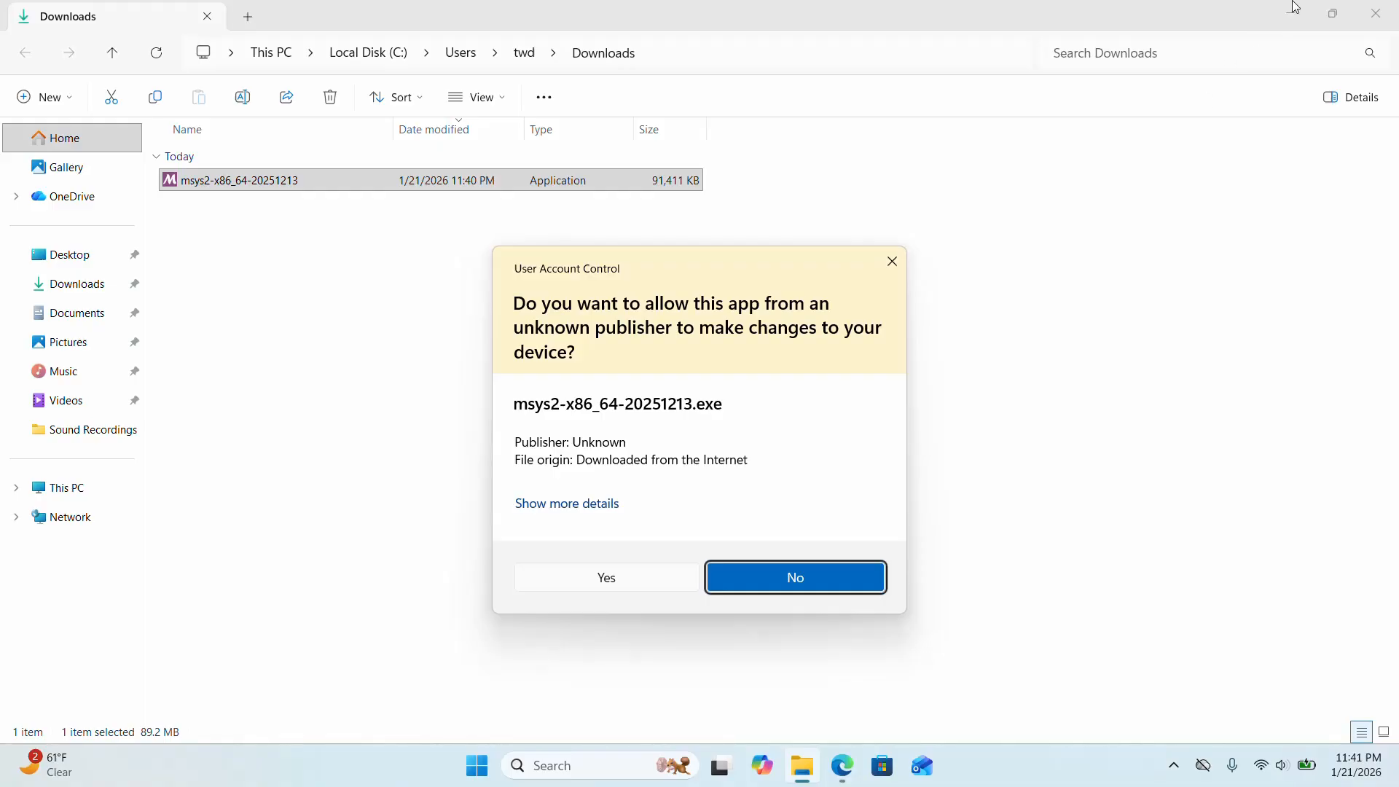
{"action": "left_click", "coordinate": [575, 581]}
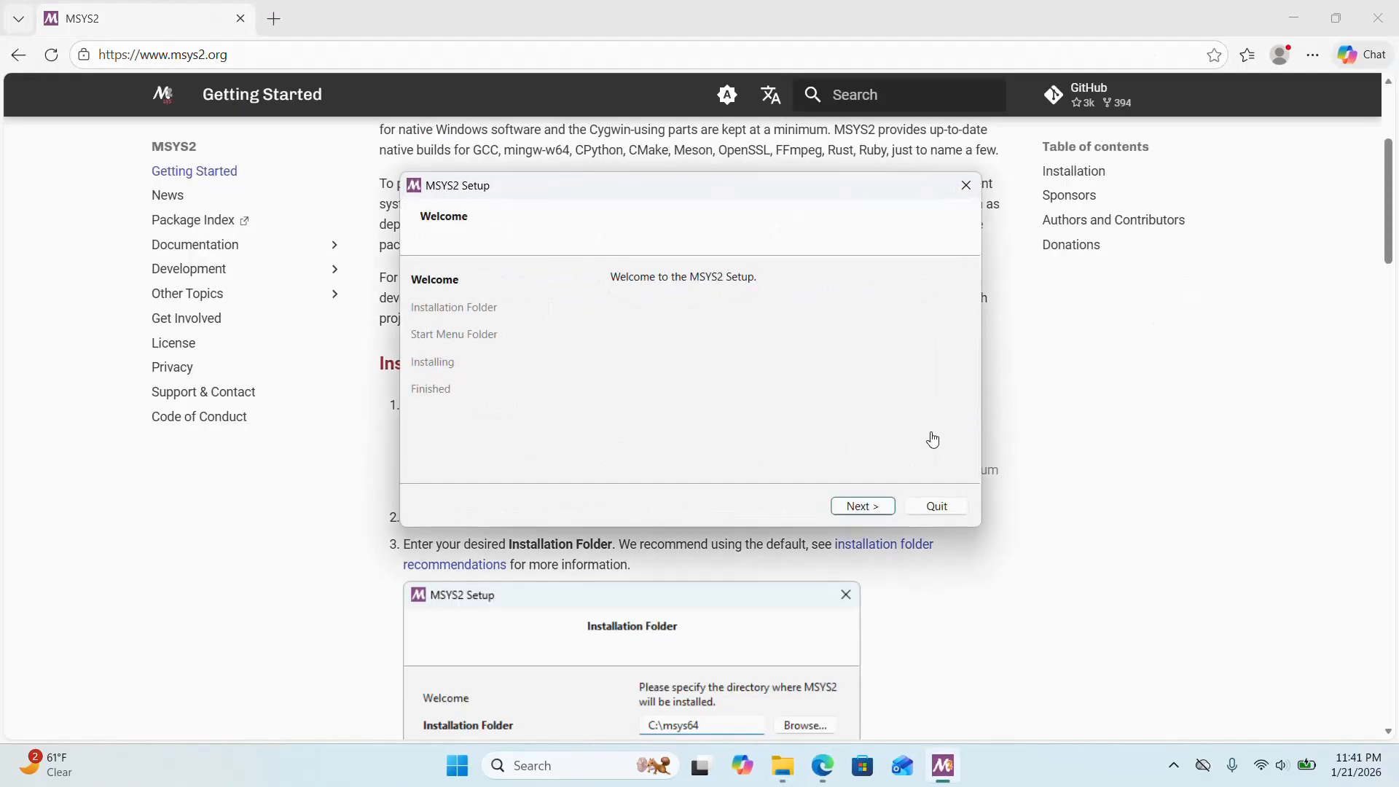
Install MSYS2 to C:\msys64 with MSYS2 as the Start Menu folder.
{"action": "left_click", "coordinate": [866, 506]}
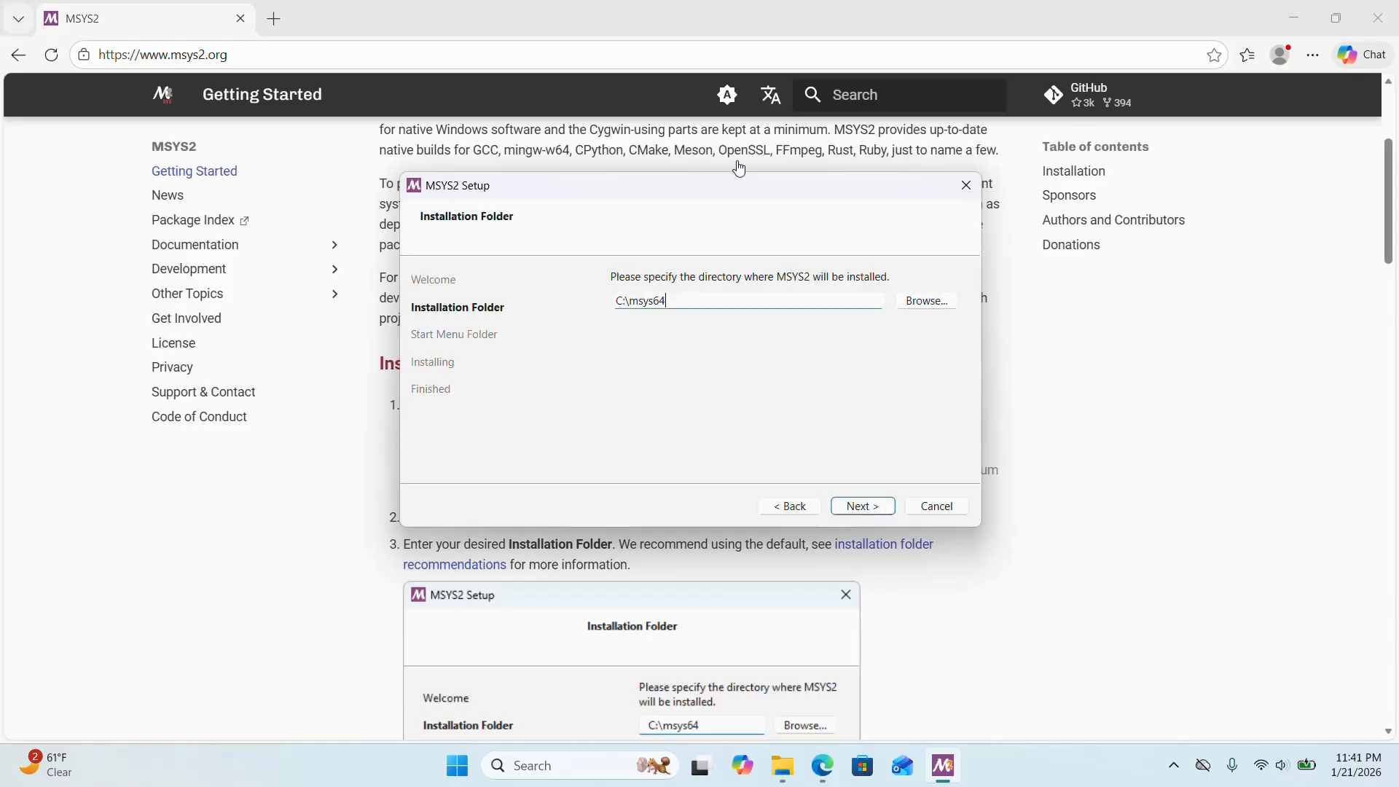
{"action": "left_click_drag", "start_coordinate": [716, 190], "coordinate": [925, 162]}
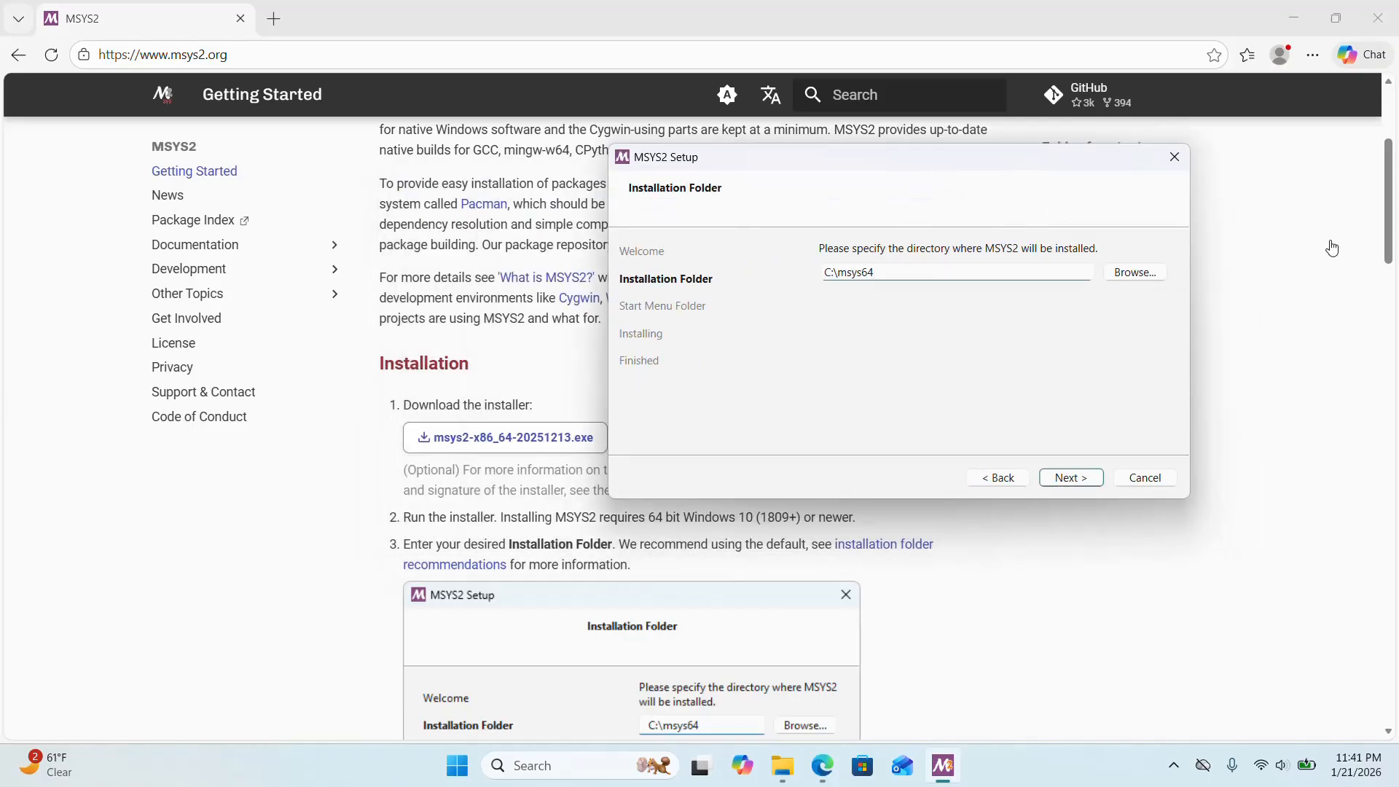
{"action": "left_click_drag", "start_coordinate": [1383, 195], "coordinate": [1382, 265]}
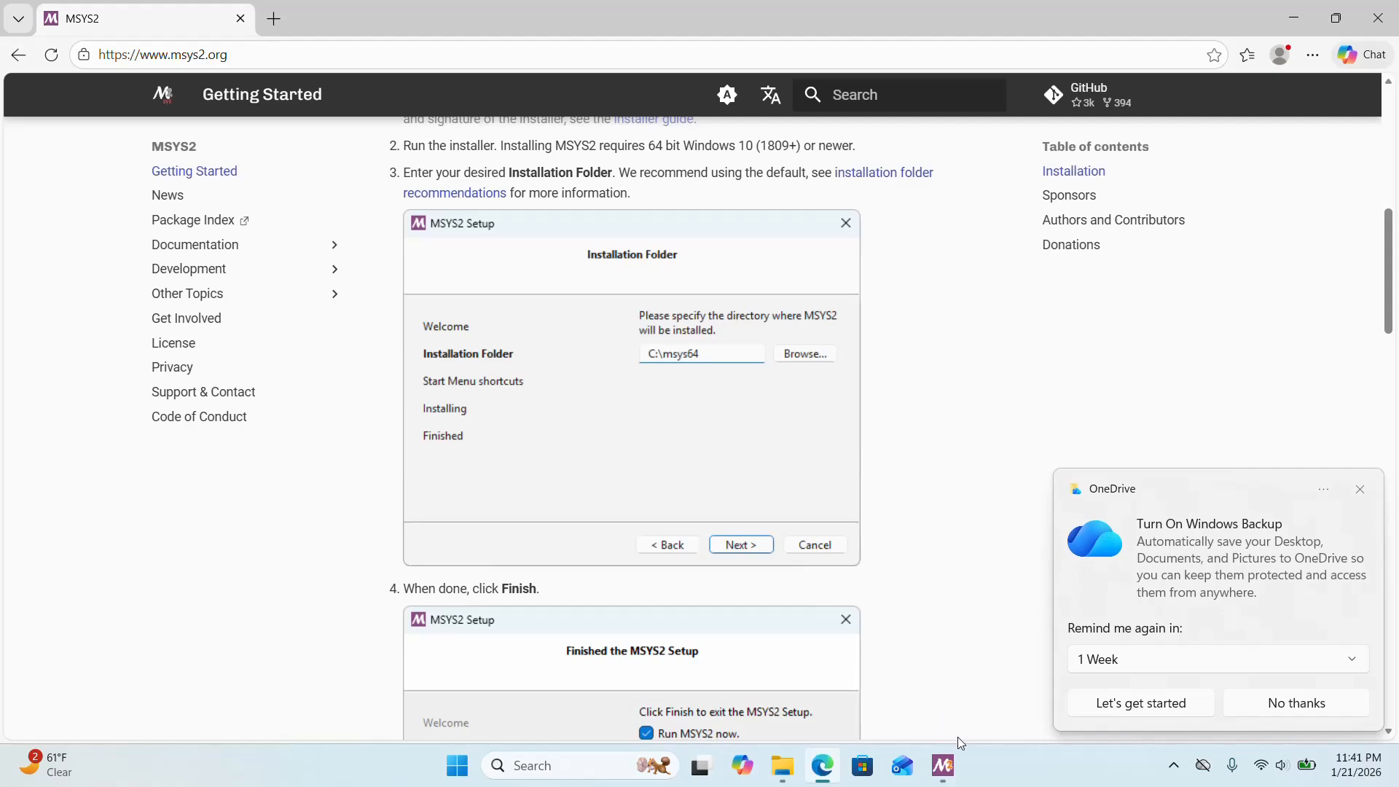
{"action": "left_click", "coordinate": [1358, 491]}
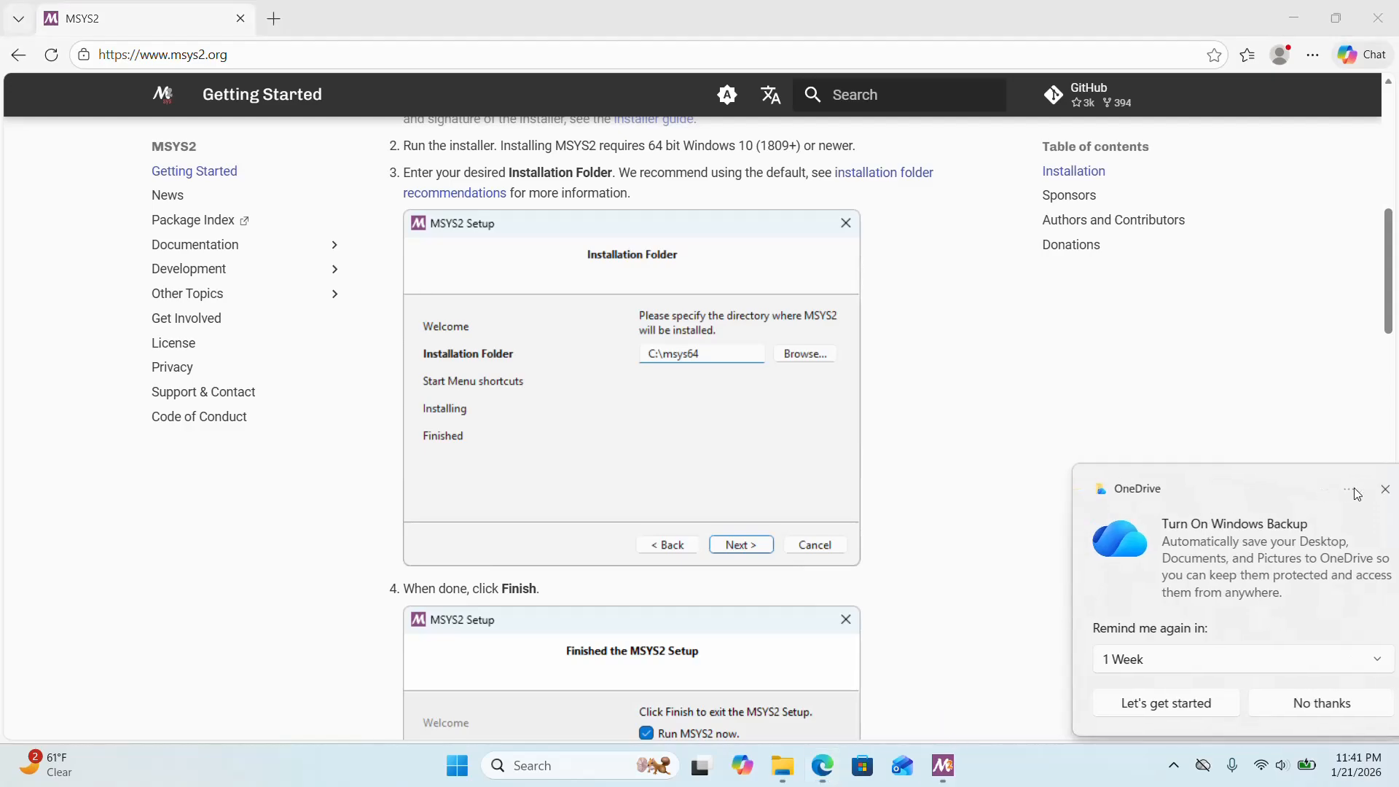
{"action": "left_click", "coordinate": [944, 769]}
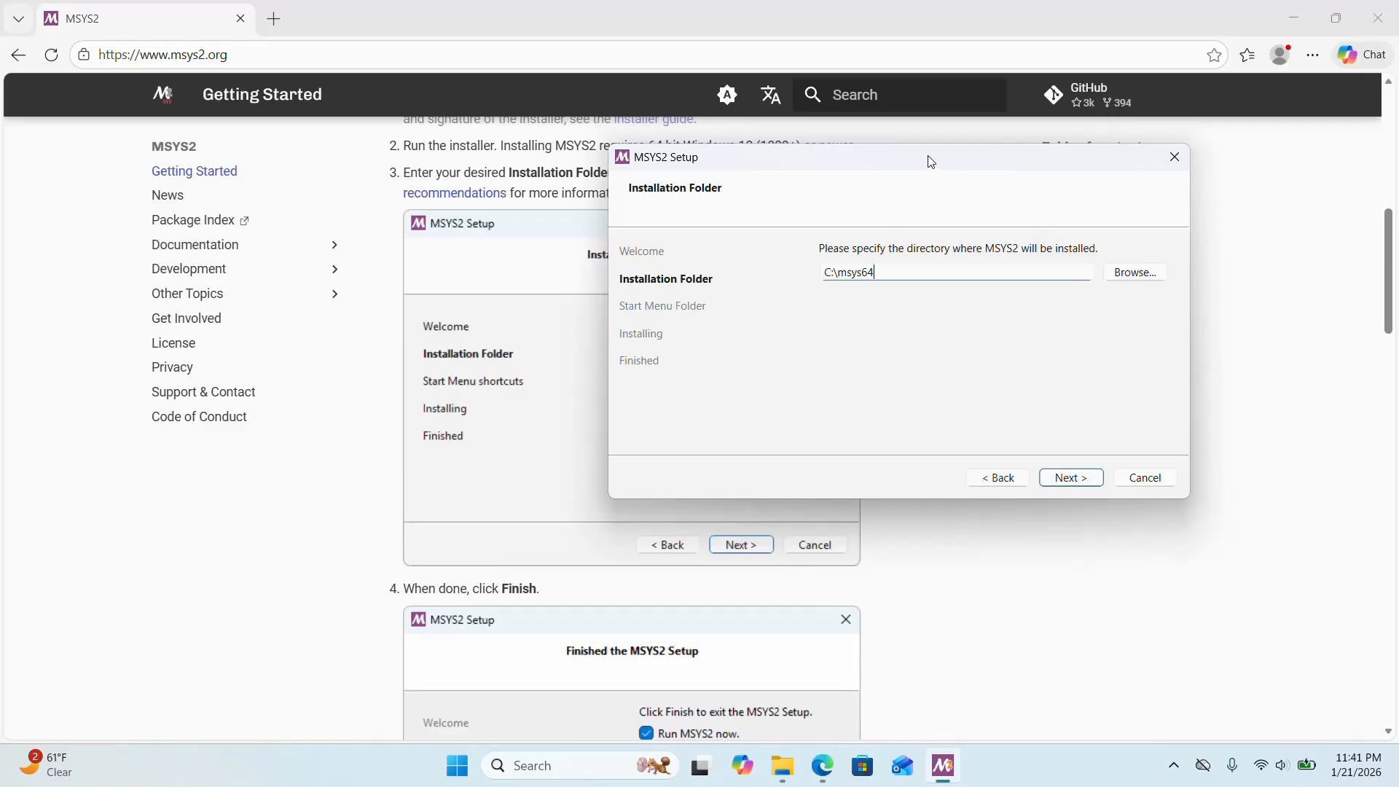
{"action": "left_click_drag", "start_coordinate": [931, 162], "coordinate": [1097, 144]}
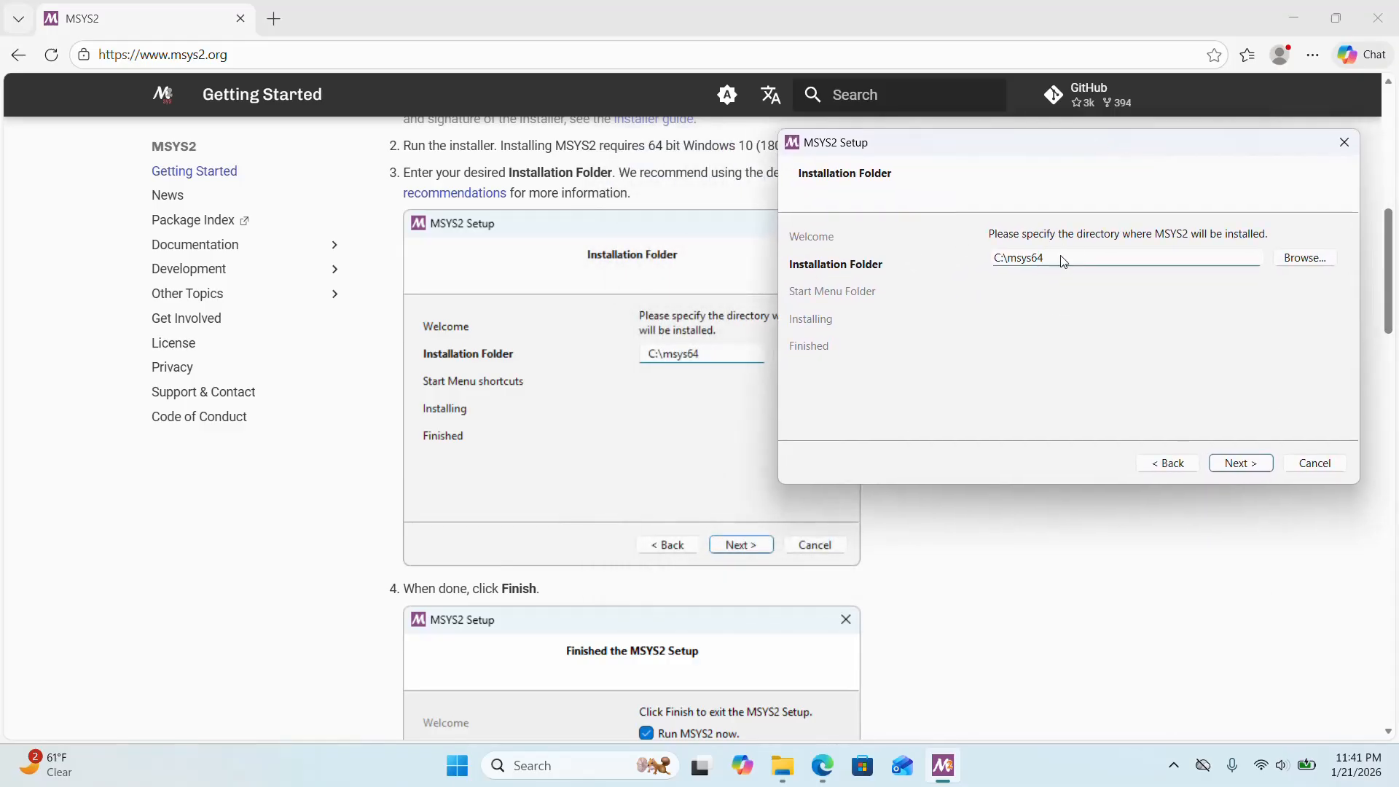
{"action": "left_click_drag", "start_coordinate": [1062, 267], "coordinate": [983, 258]}
{"action": "left_click", "coordinate": [1240, 464]}
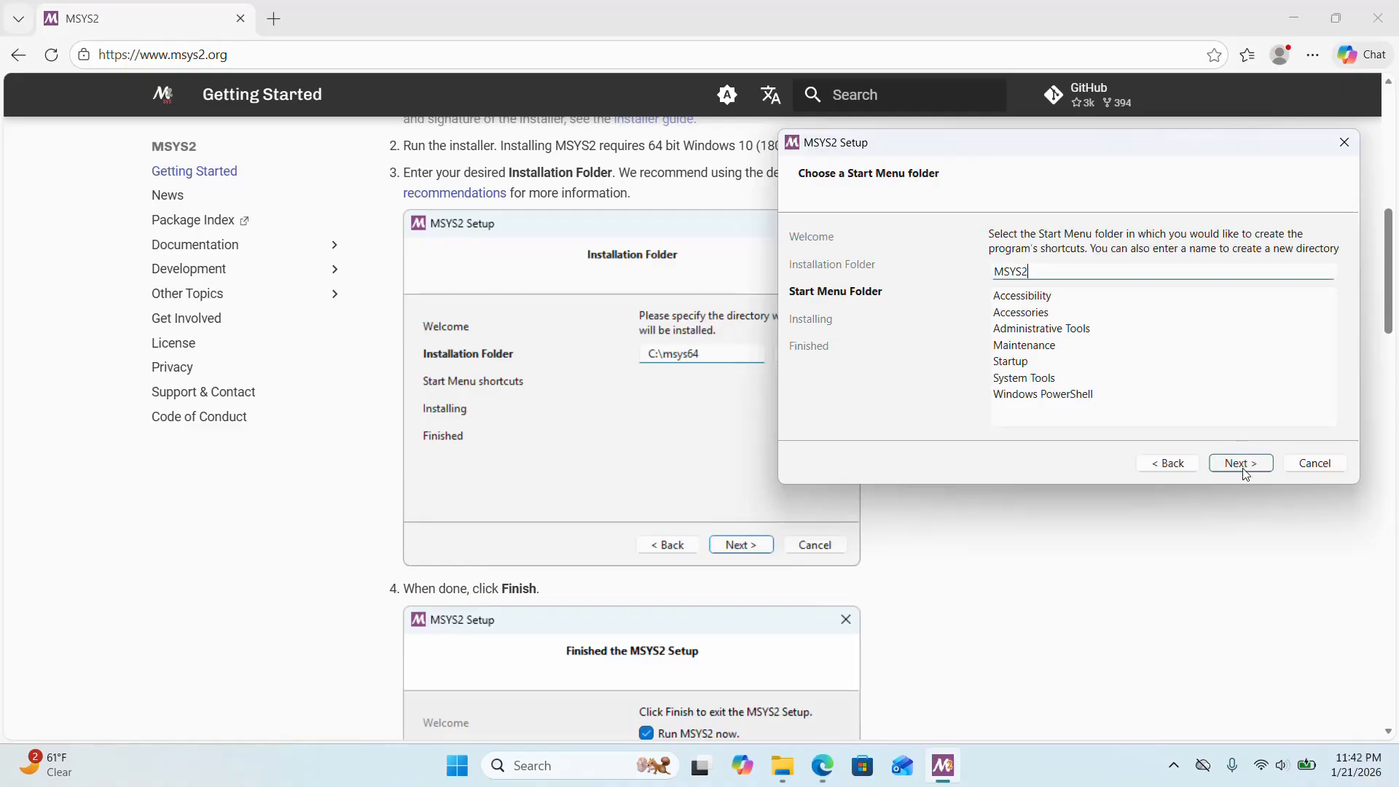
{"action": "left_click", "coordinate": [1244, 466]}
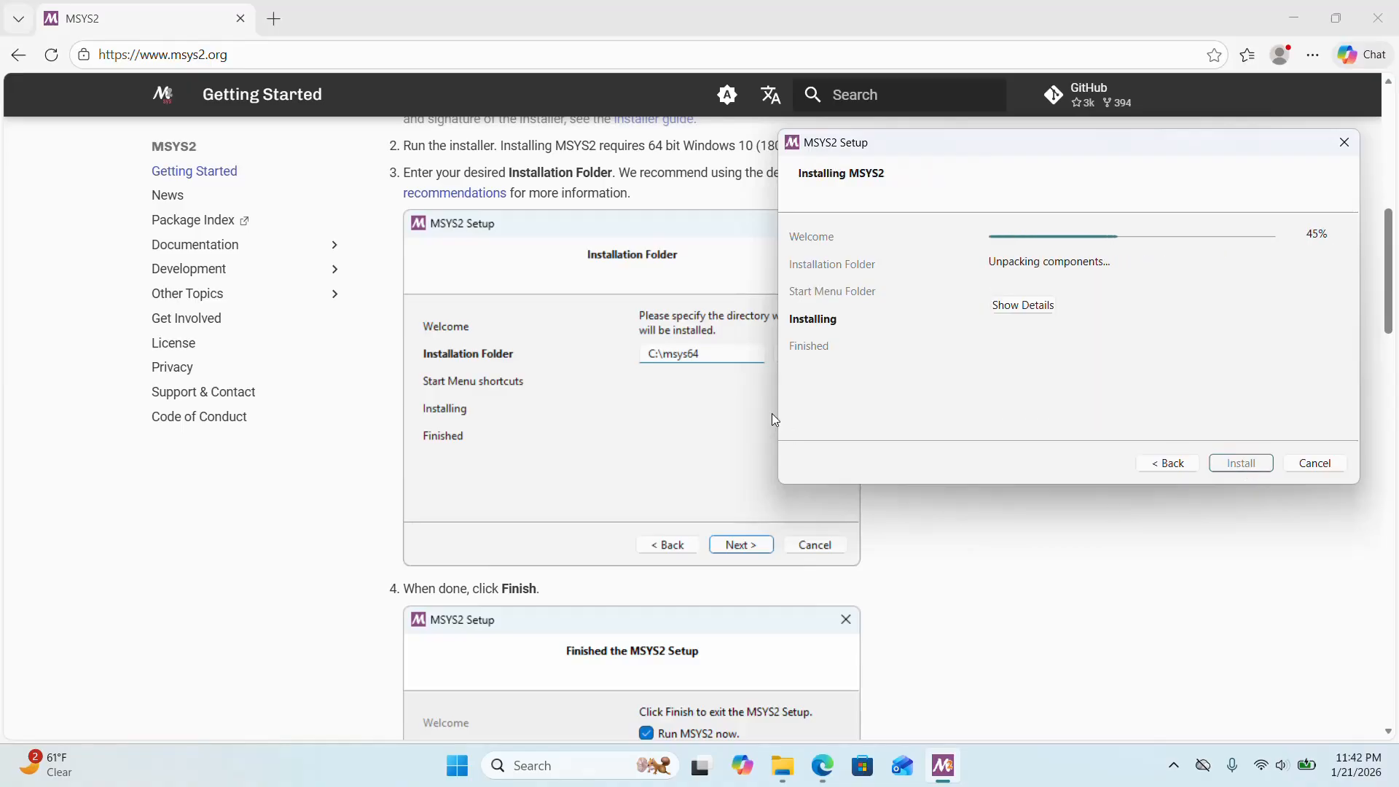
Finish the MSYS2 setup with Run MSYS2 now enabled, and reposition the launched UCRT64 terminal window.
{"action": "left_click", "coordinate": [920, 524]}
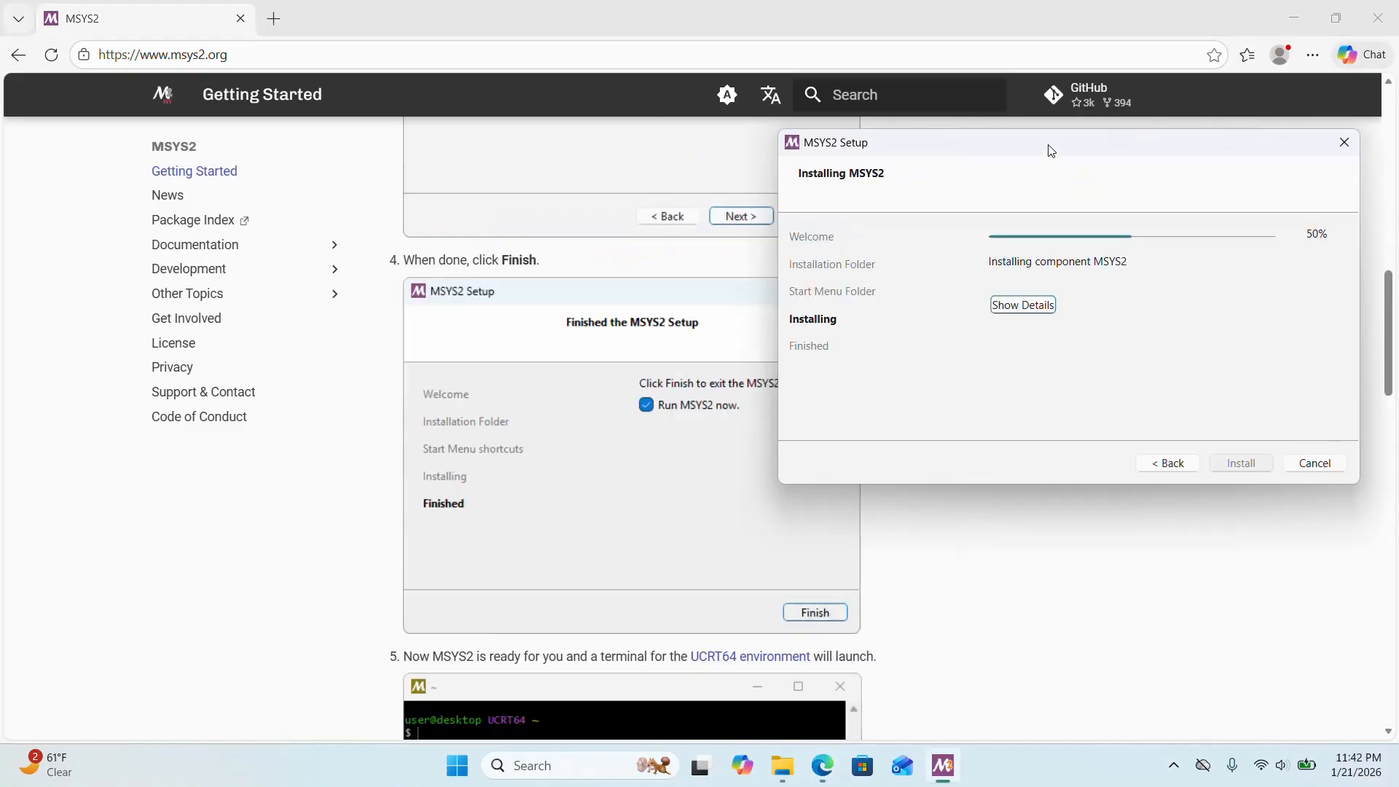
{"action": "left_click_drag", "start_coordinate": [1049, 146], "coordinate": [932, 191]}
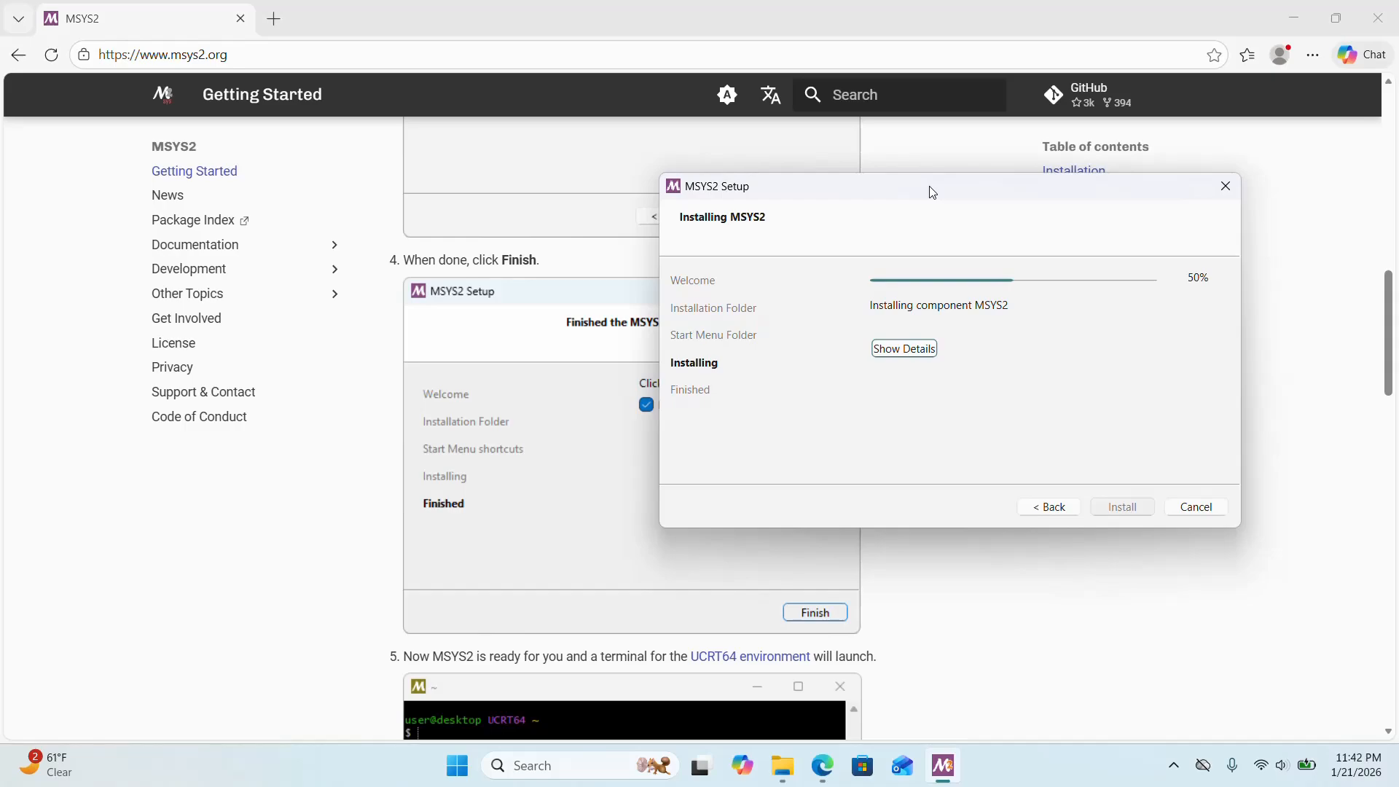
{"action": "left_click_drag", "start_coordinate": [932, 191], "coordinate": [696, 222]}
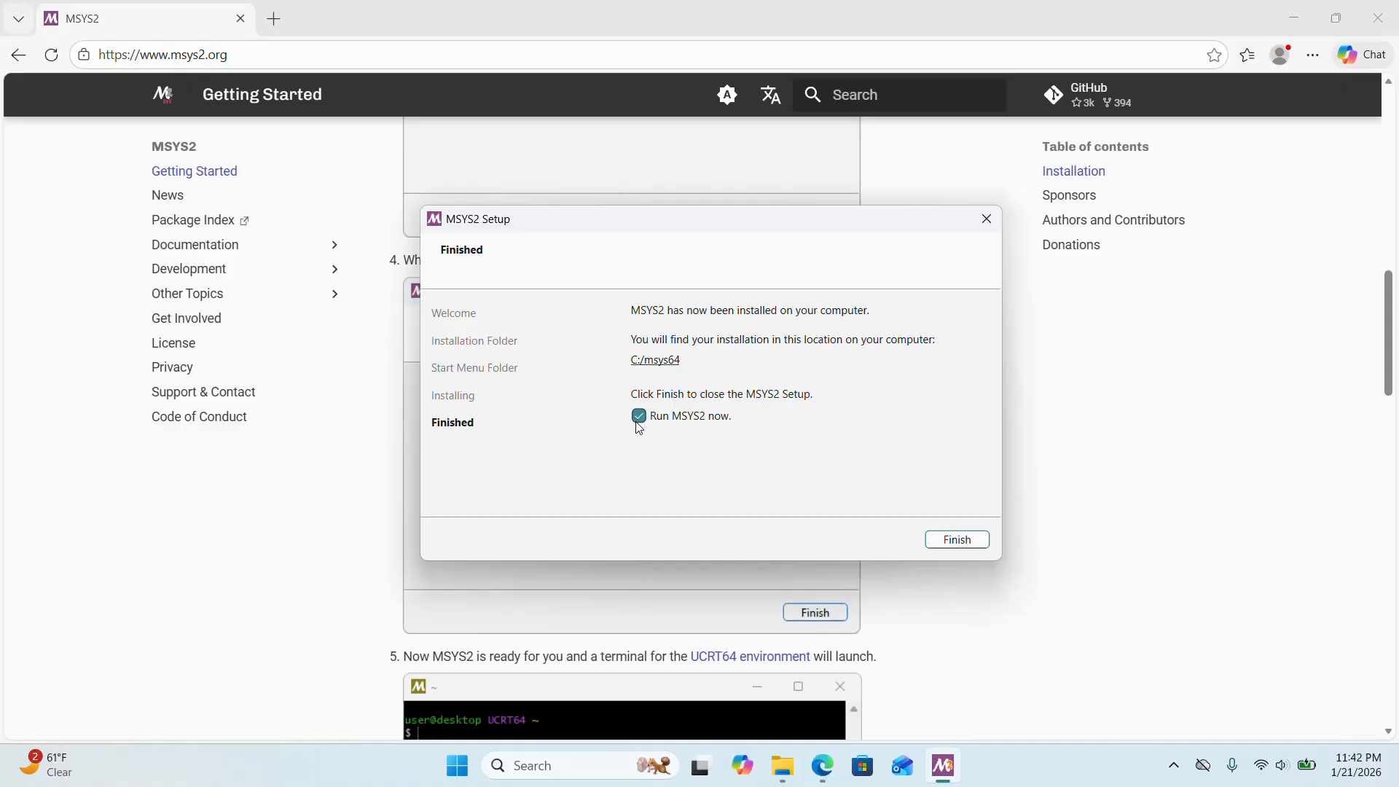
{"action": "left_click", "coordinate": [959, 543]}
{"action": "left_click_drag", "start_coordinate": [425, 134], "coordinate": [374, 117]}
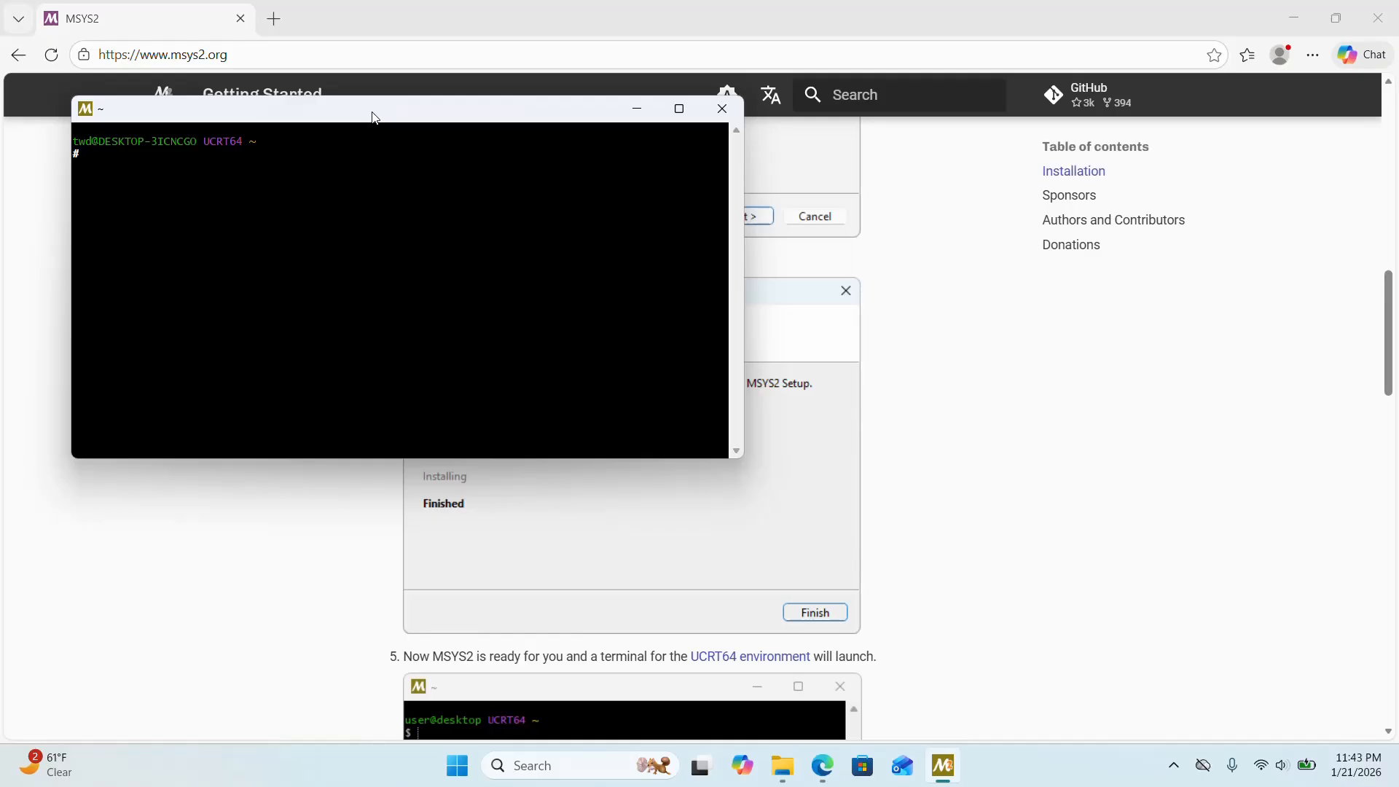
{"action": "left_click_drag", "start_coordinate": [374, 116], "coordinate": [371, 172]}
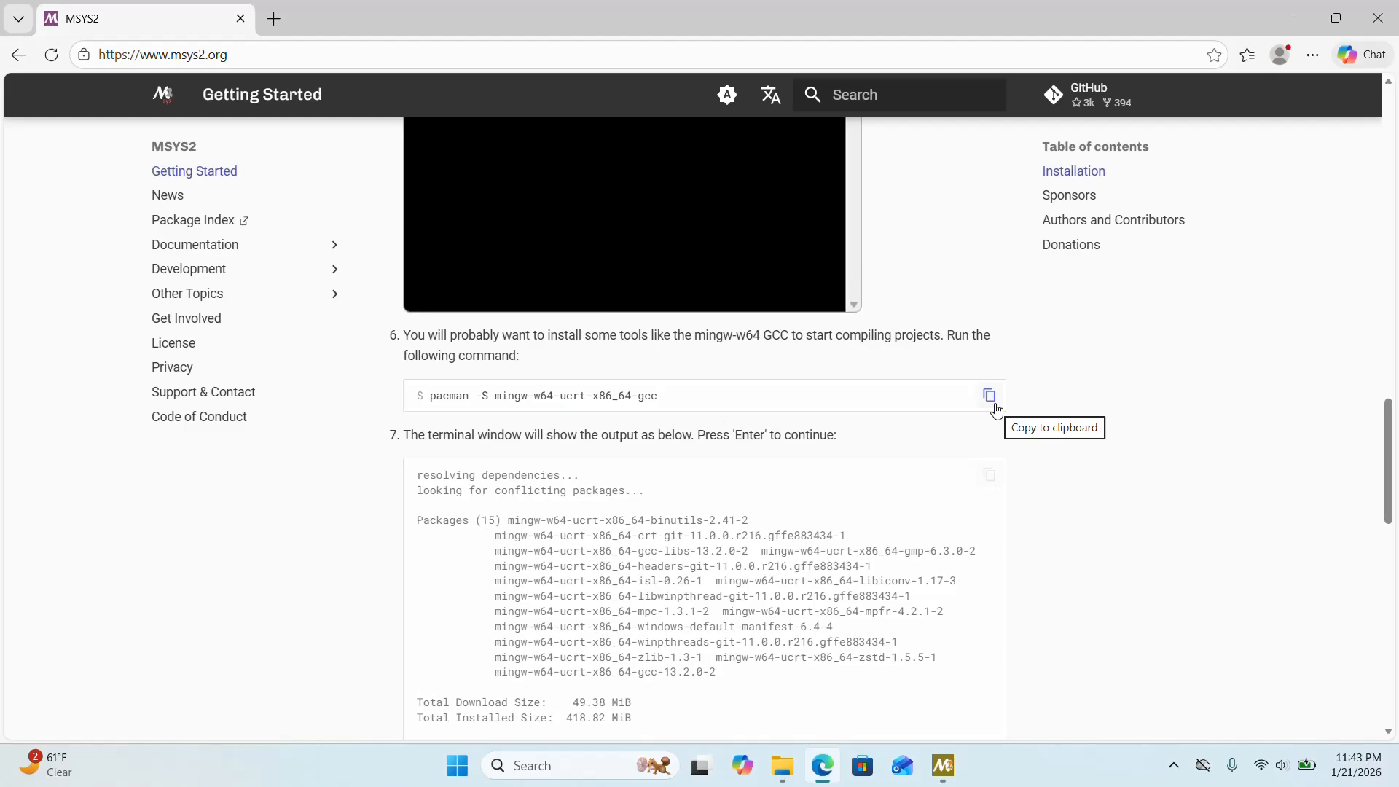
Copy the GCC install command from the MSYS2 page, run pacman -S mingw-w64-ucrt-x86_64-gcc in the UCRT64 terminal and accept the installation with Y.
{"action": "left_click", "coordinate": [989, 396]}
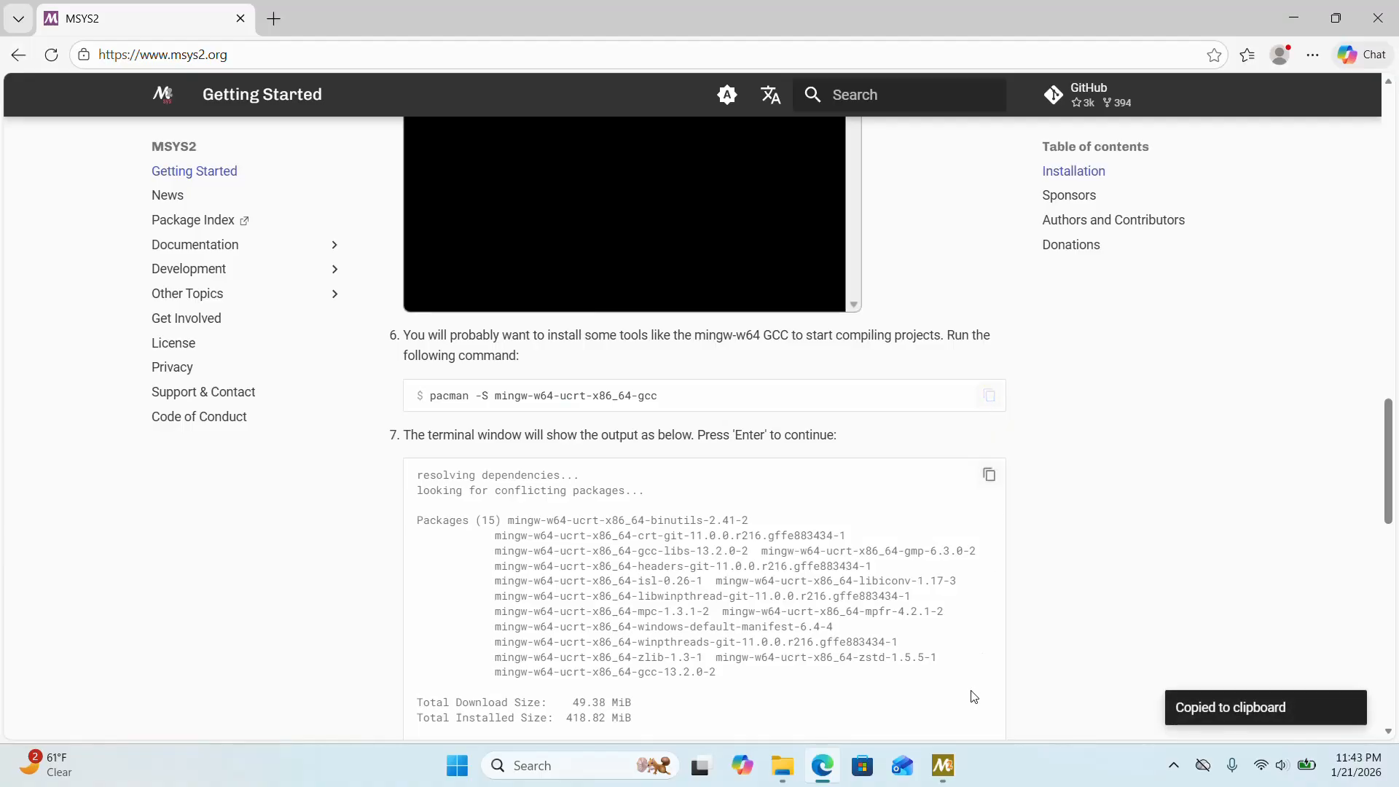
{"action": "left_click", "coordinate": [958, 758]}
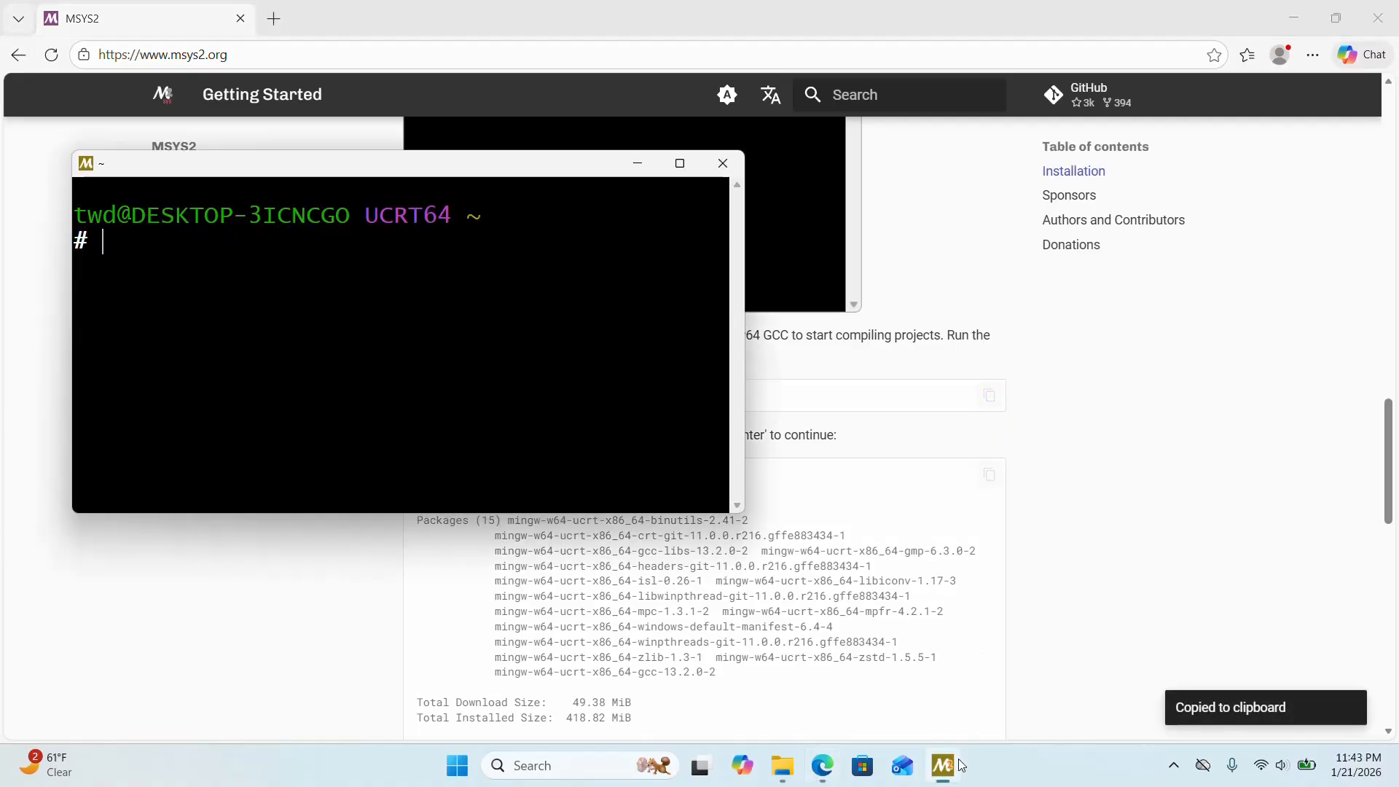
{"action": "right_click", "coordinate": [304, 273]}
{"action": "left_click", "coordinate": [347, 325]}
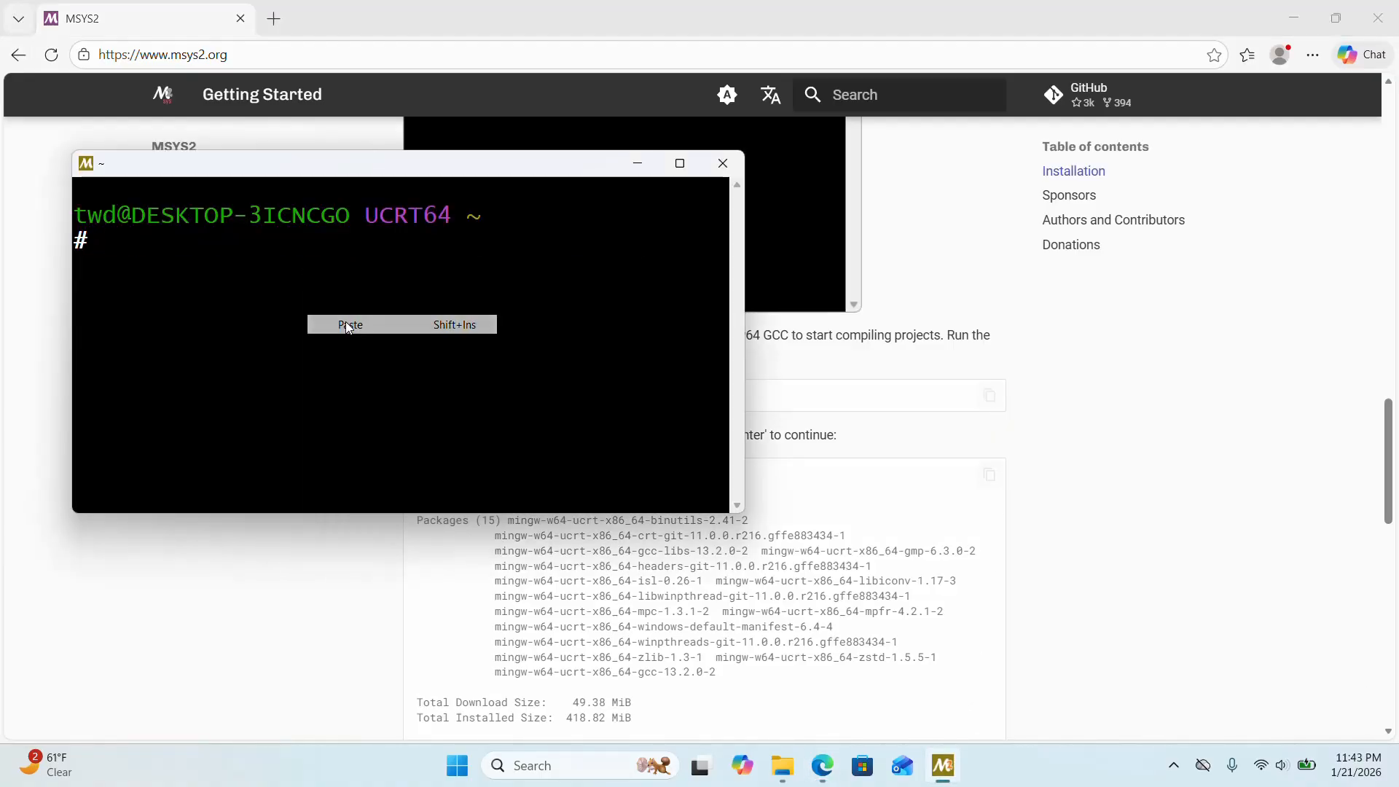
{"action": "left_click", "coordinate": [345, 321]}
{"action": "key", "text": "Home"}
{"action": "key", "text": "Delete"}
{"action": "key", "text": "Delete"}
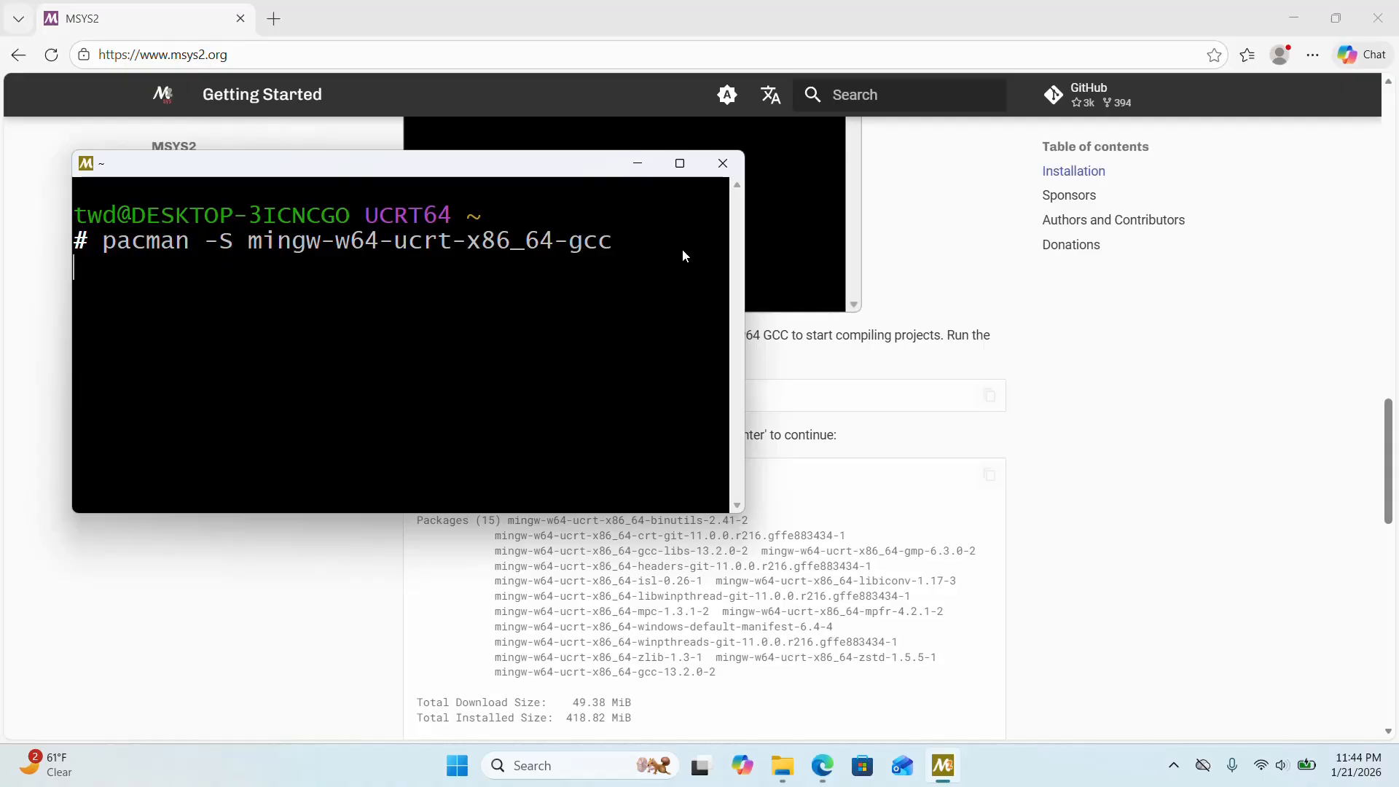
{"action": "key", "text": "super+Up"}
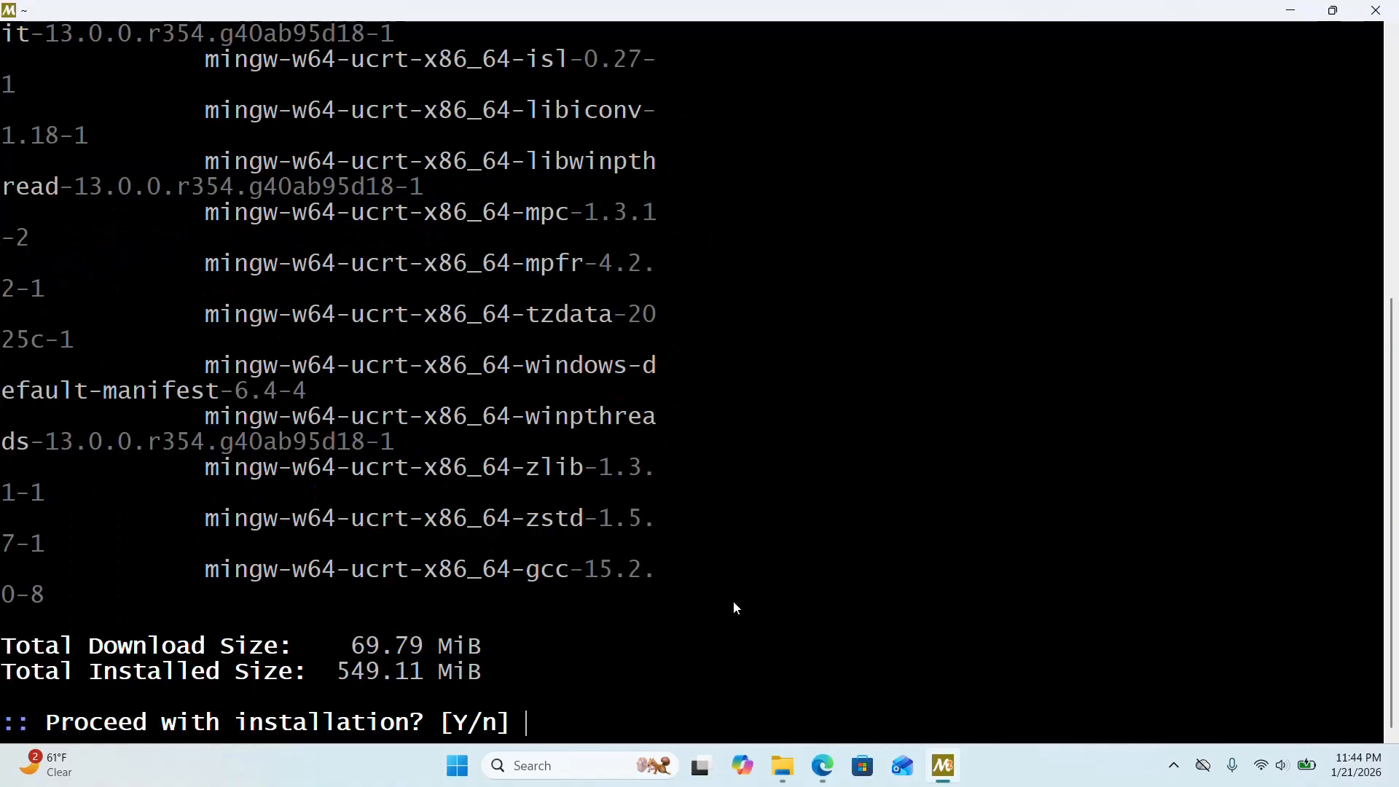
{"action": "type", "text": "Y"}
{"action": "key", "text": "Return"}
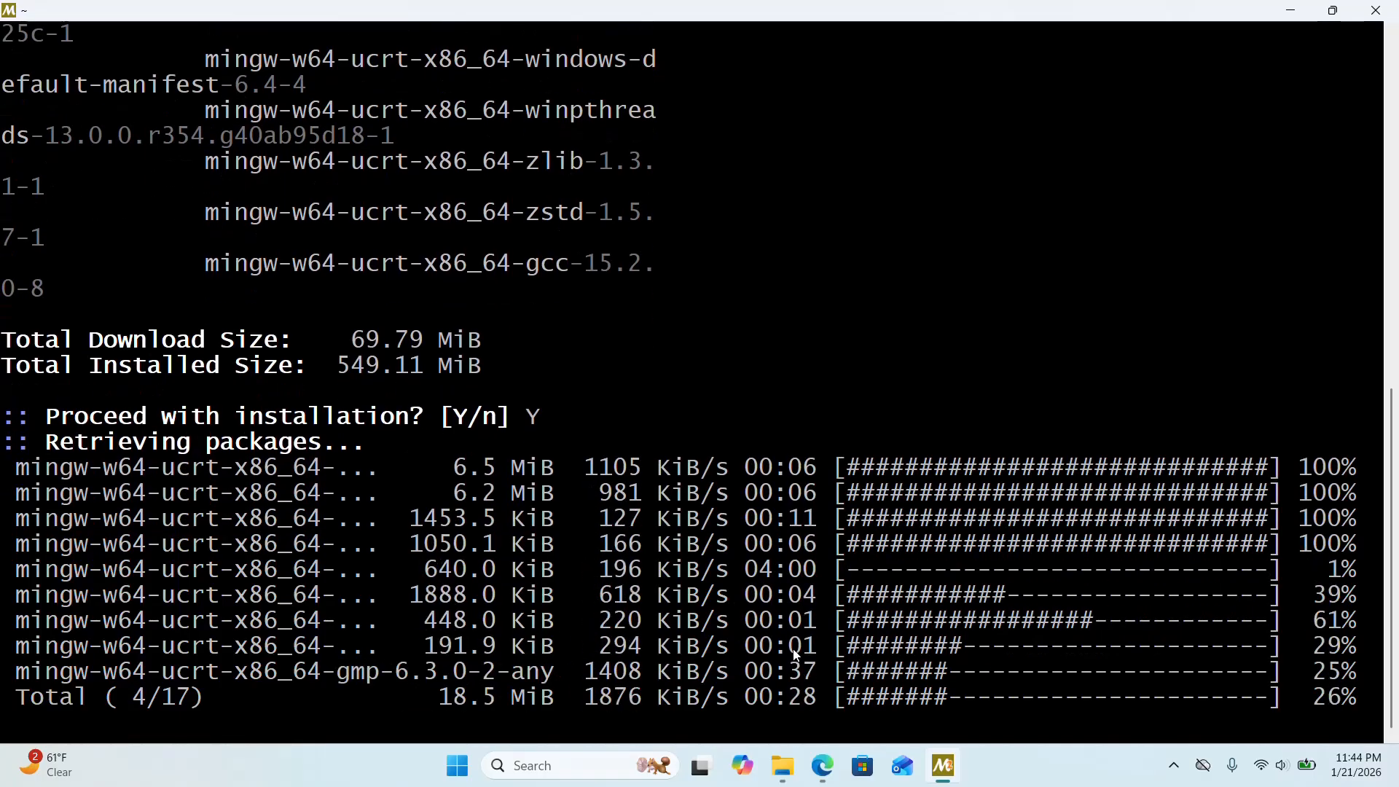
Check the installed GCC compiler by running gcc --version in the UCRT64 terminal.
{"action": "left_click", "coordinate": [825, 764]}
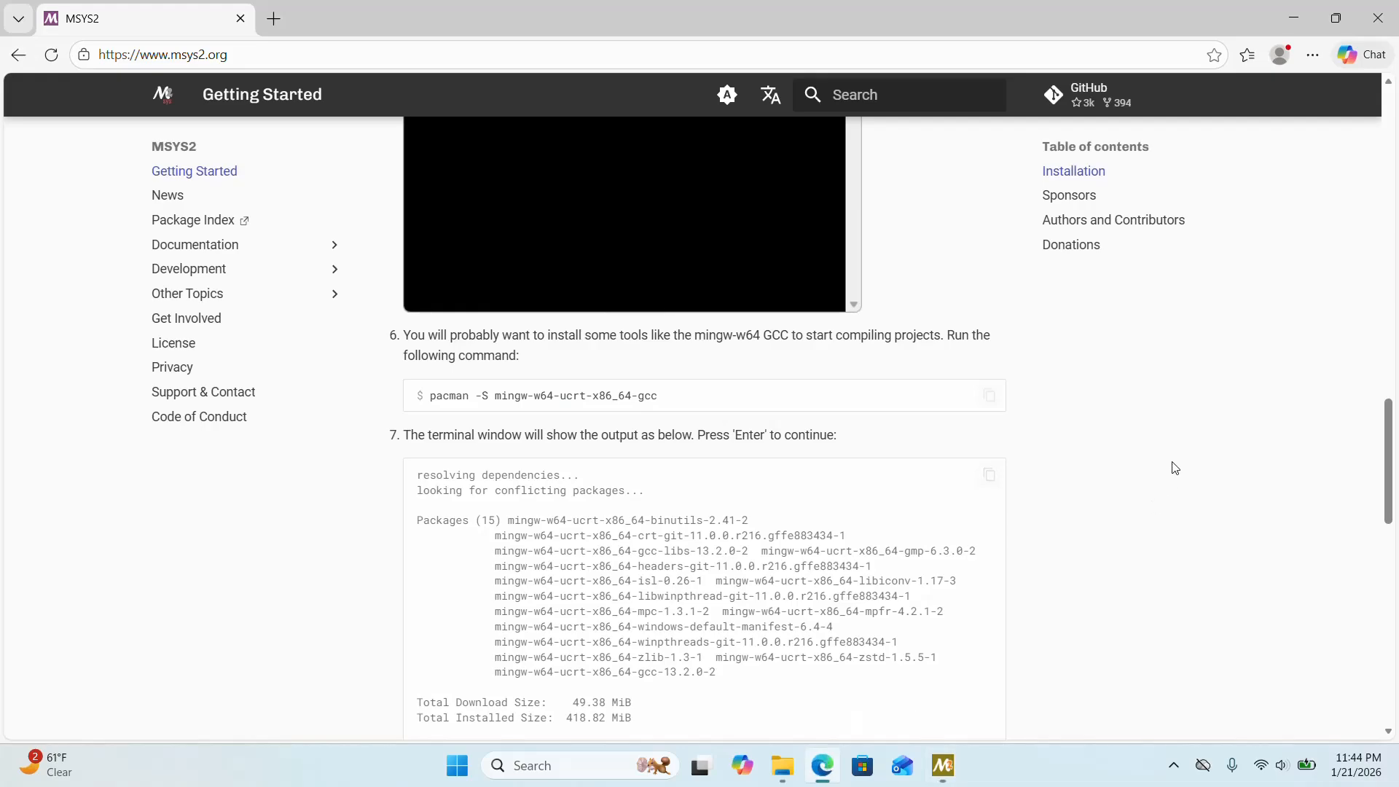
{"action": "key", "text": "alt+Tab"}
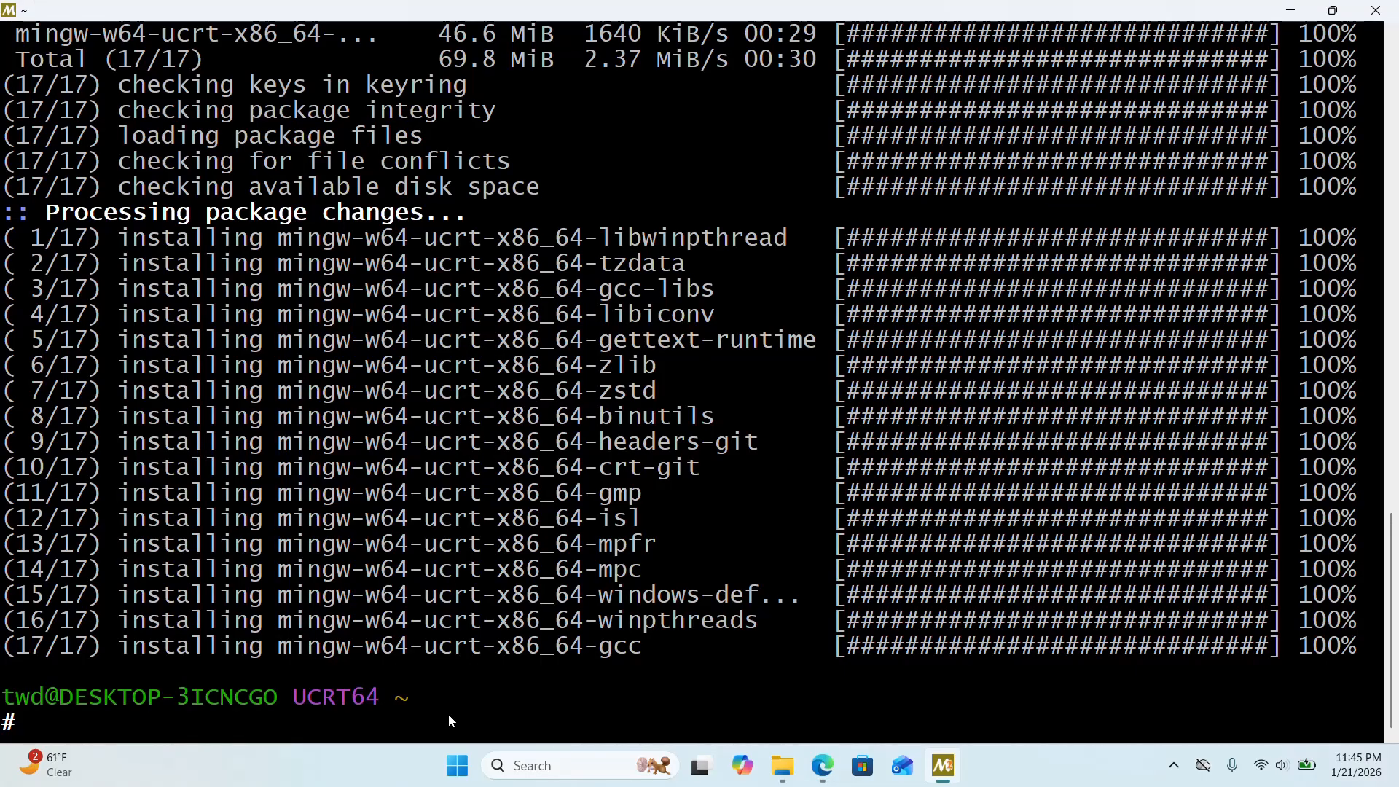
{"action": "type", "text": "gcc --version"}
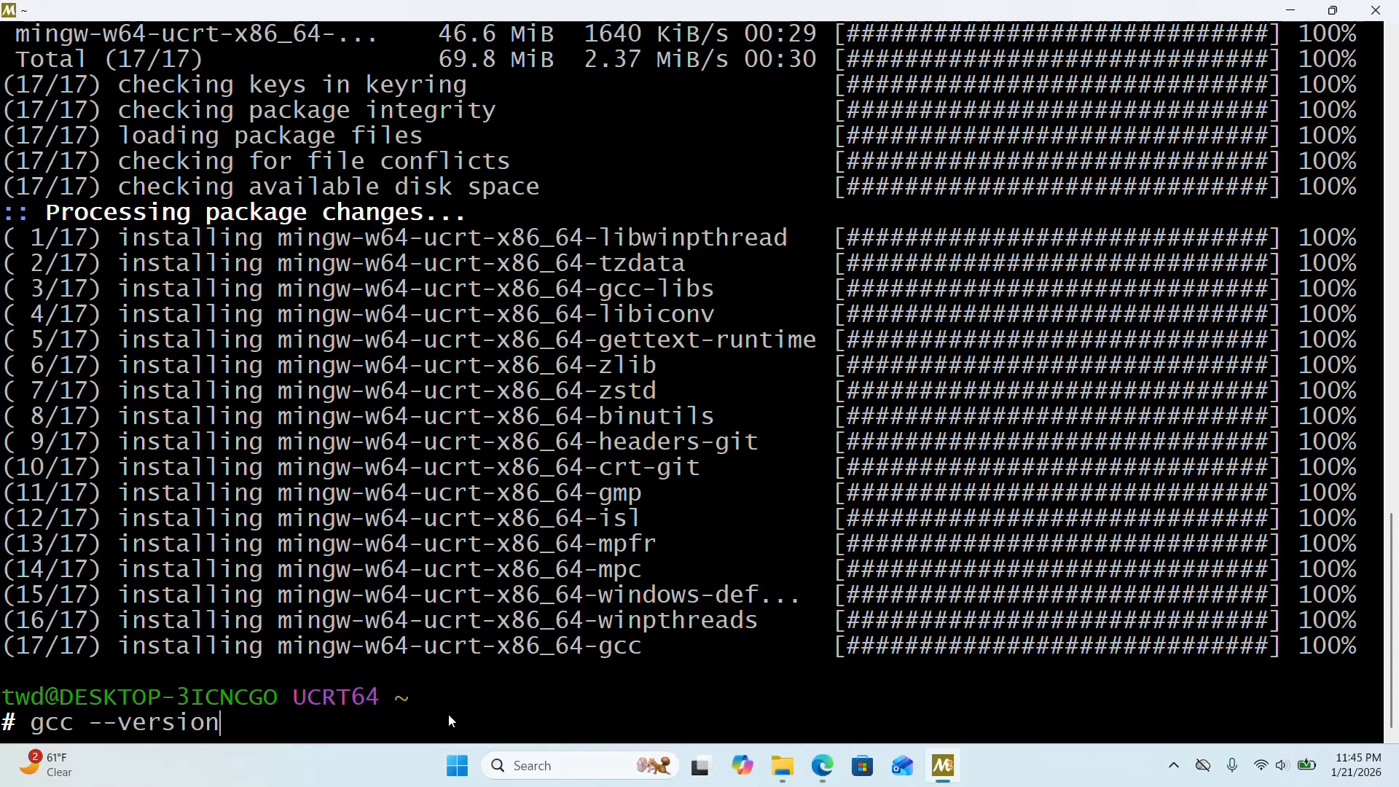
{"action": "key", "text": "Return"}
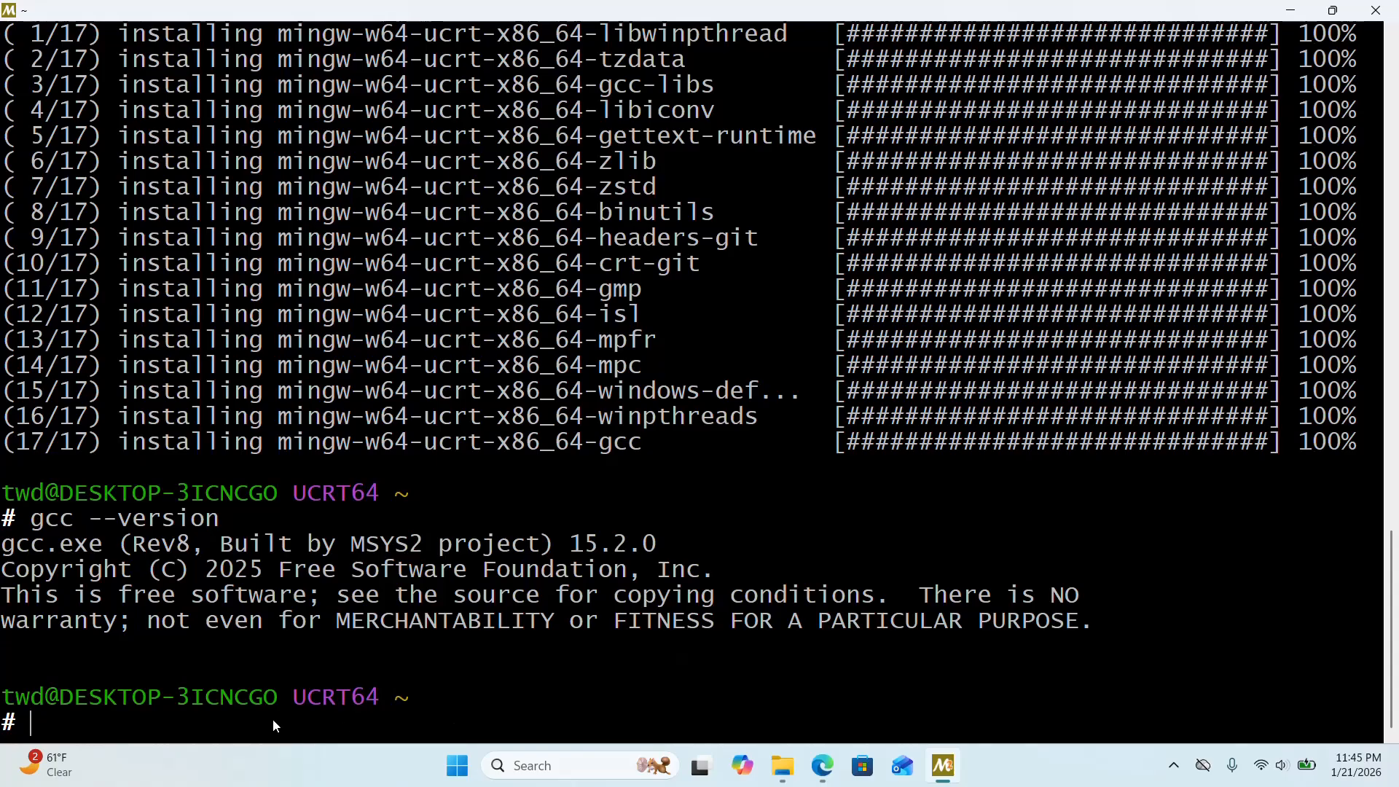
{"action": "left_click_drag", "start_coordinate": [225, 520], "coordinate": [35, 507]}
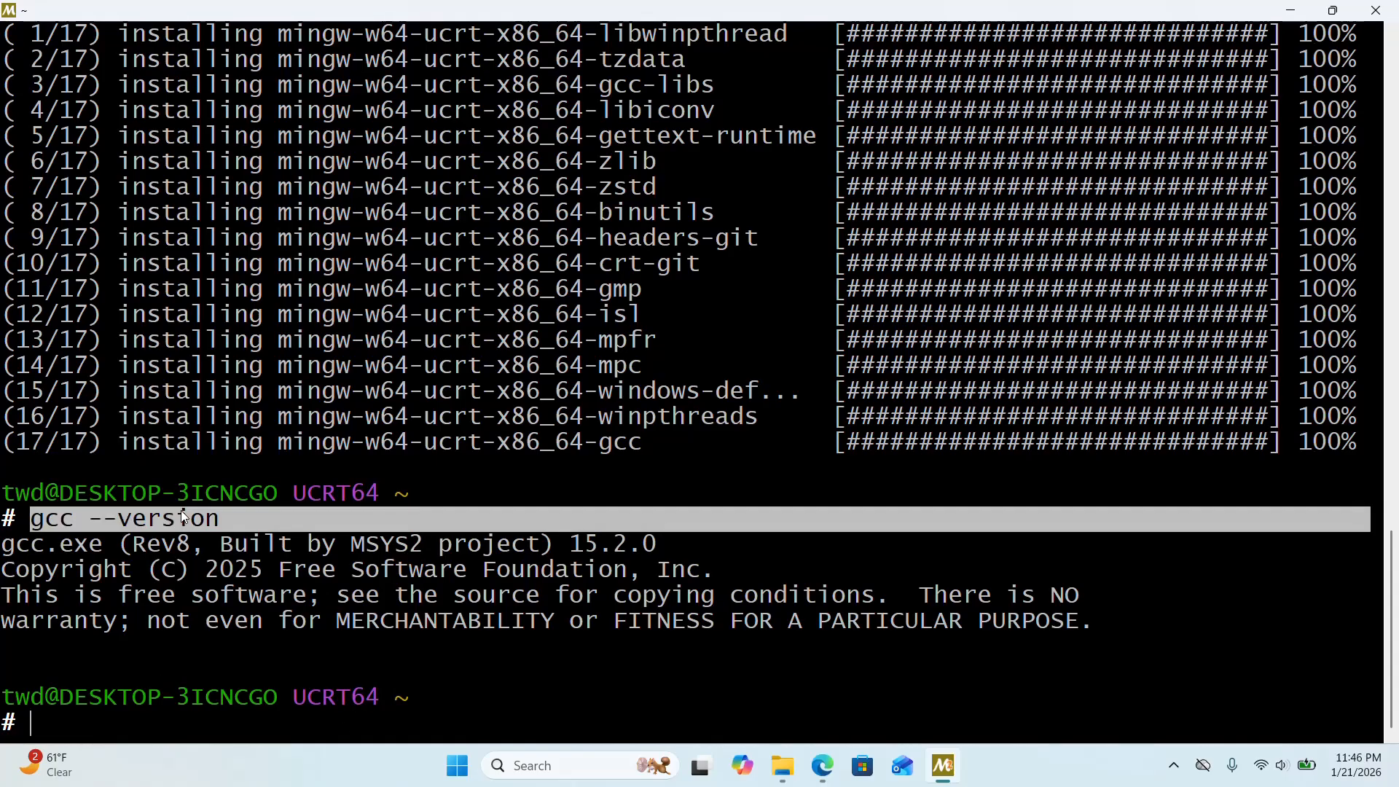
Check the installed C++ compiler by running g++ --version in the UCRT64 terminal.
{"action": "left_click", "coordinate": [221, 540]}
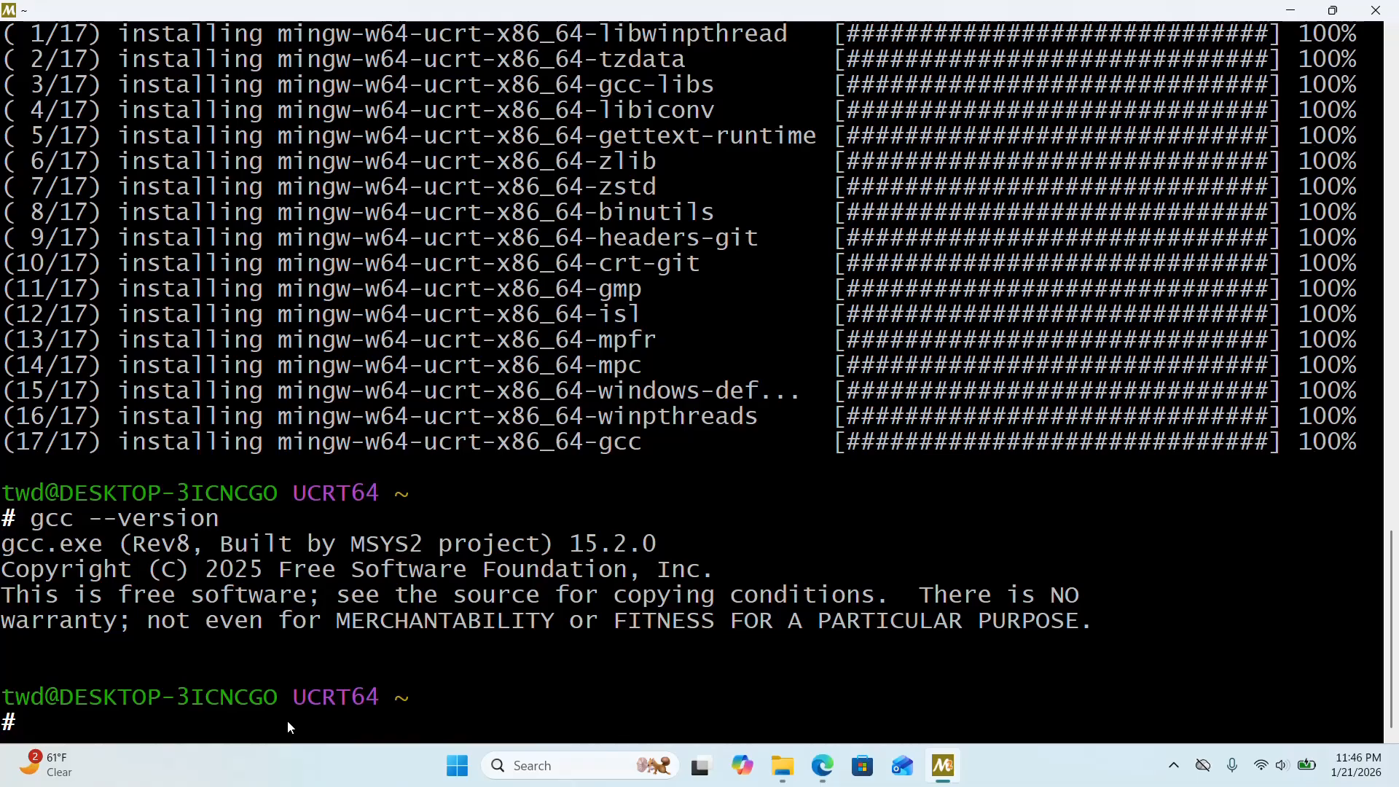
{"action": "key", "text": "Up"}
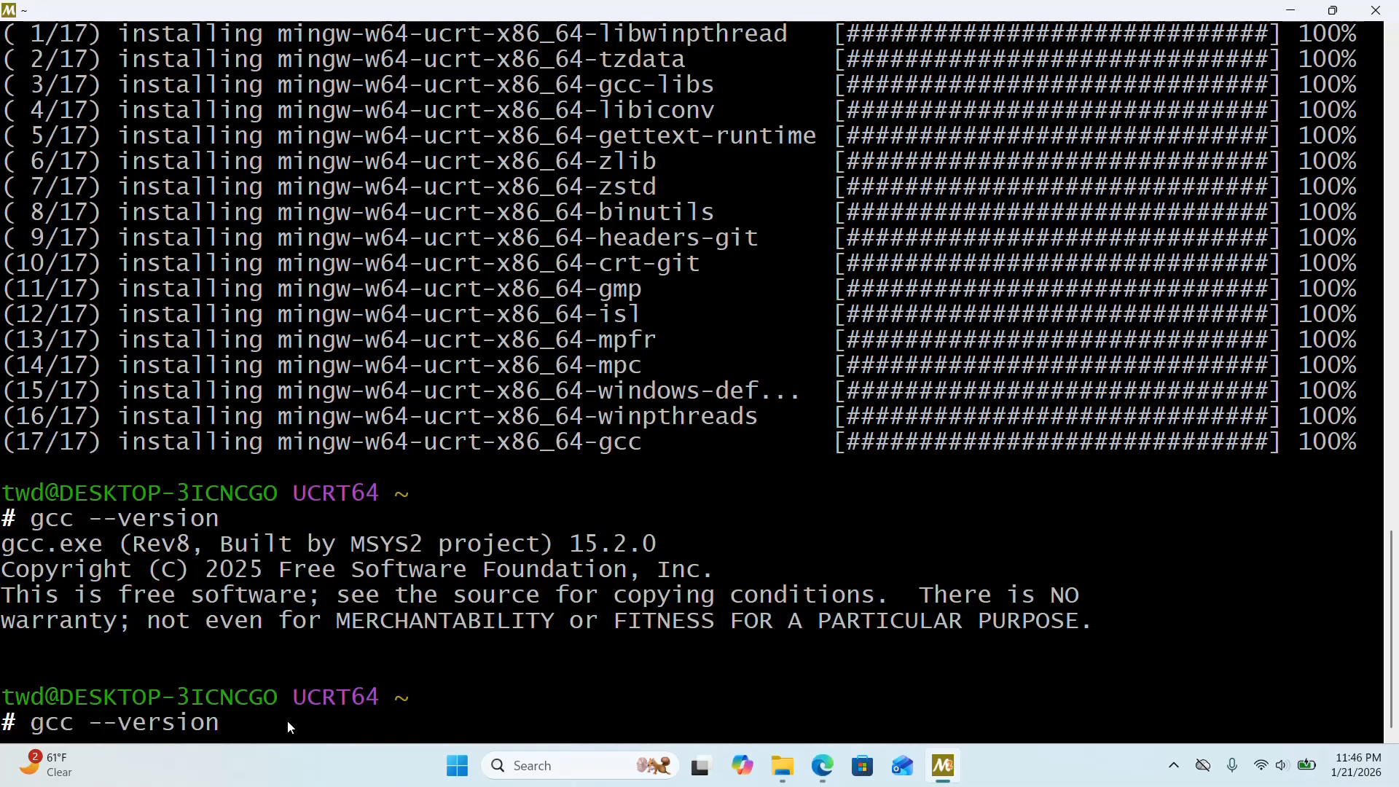
{"action": "key", "text": "Left"}
{"action": "key", "text": "Left"}
{"action": "key", "text": "Left"}
{"action": "key", "text": "Left"}
{"action": "key", "text": "Left"}
{"action": "key", "text": "Left"}
{"action": "key", "text": "Left"}
{"action": "key", "text": "Left"}
{"action": "key", "text": "Left"}
{"action": "key", "text": "Left"}
{"action": "key", "text": "BackSpace"}
{"action": "key", "text": "BackSpace"}
{"action": "type", "text": "++"}
{"action": "key", "text": "Return"}
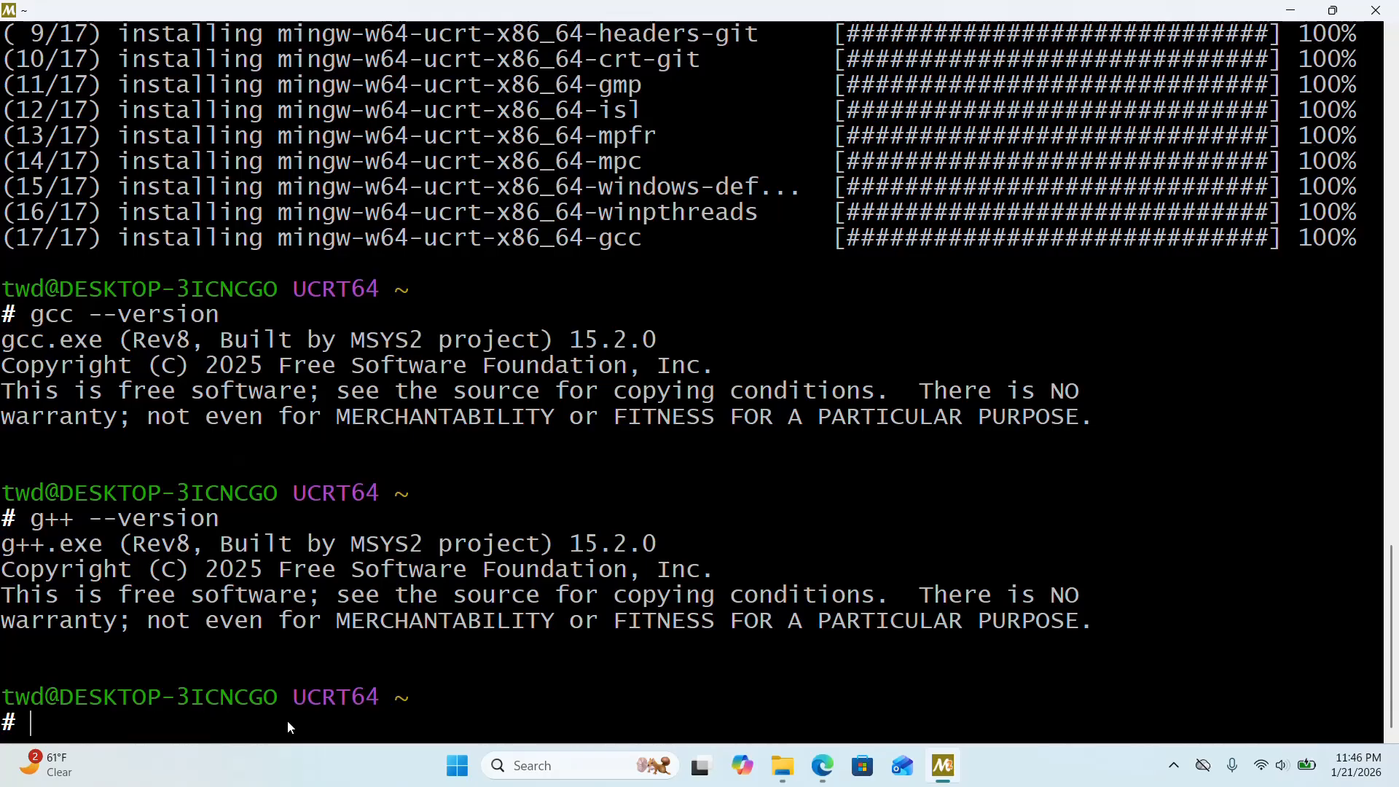
Check whether the GDB debugger is available by running gdb --version in the UCRT64 terminal.
{"action": "key", "text": "Up"}
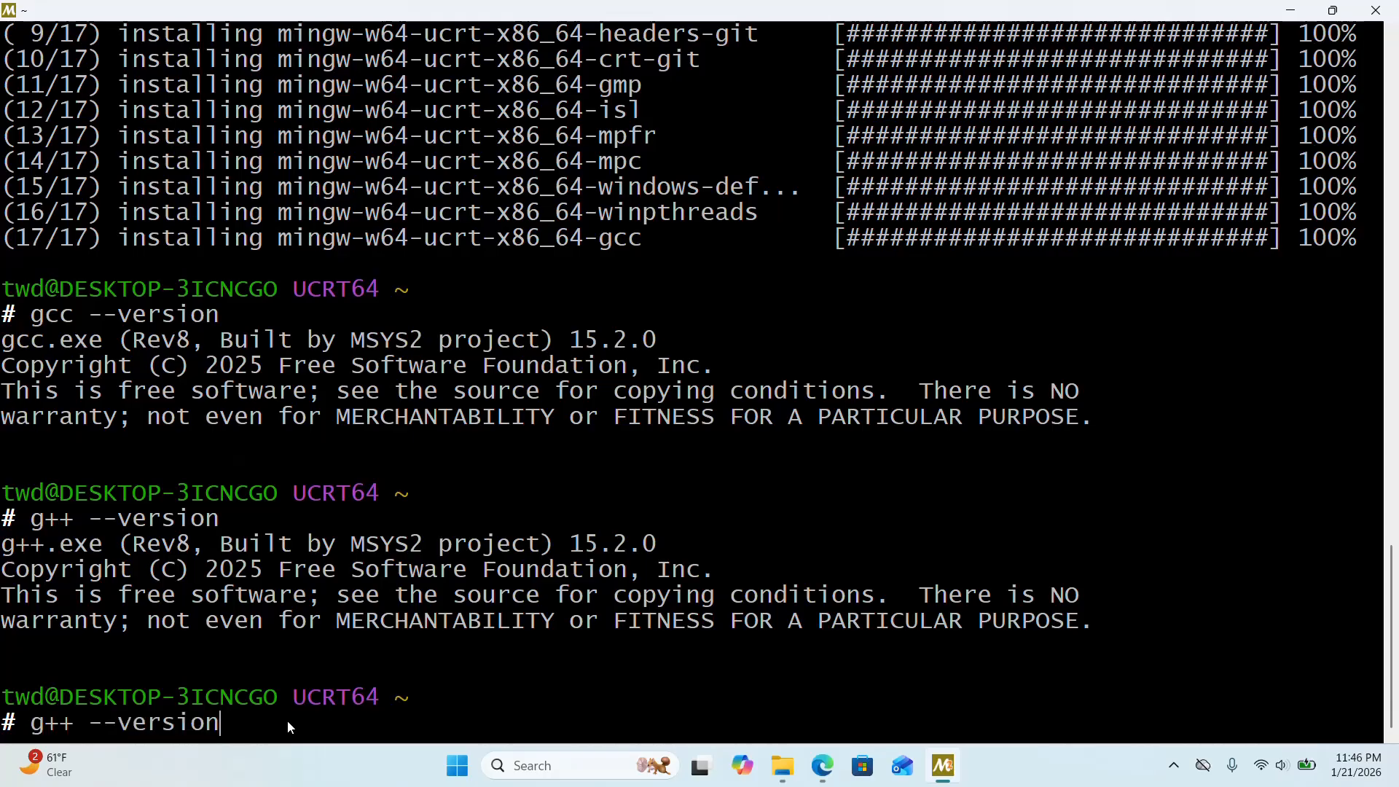
{"action": "key", "text": "Left"}
{"action": "key", "text": "Left"}
{"action": "key", "text": "Left"}
{"action": "key", "text": "Left"}
{"action": "key", "text": "Left"}
{"action": "key", "text": "Left"}
{"action": "key", "text": "Left"}
{"action": "key", "text": "Left"}
{"action": "key", "text": "Left"}
{"action": "key", "text": "Left"}
{"action": "key", "text": "BackSpace"}
{"action": "key", "text": "BackSpace"}
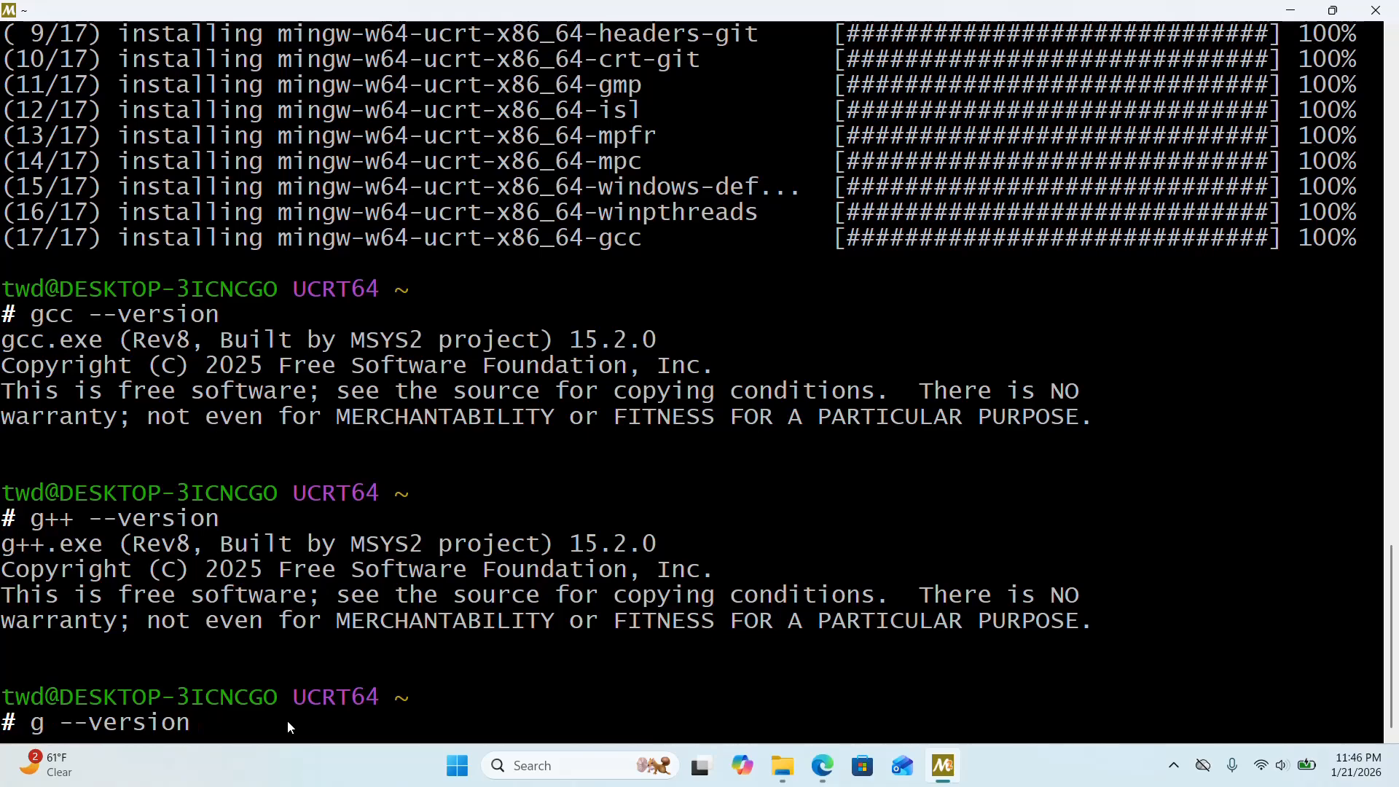
{"action": "type", "text": "db"}
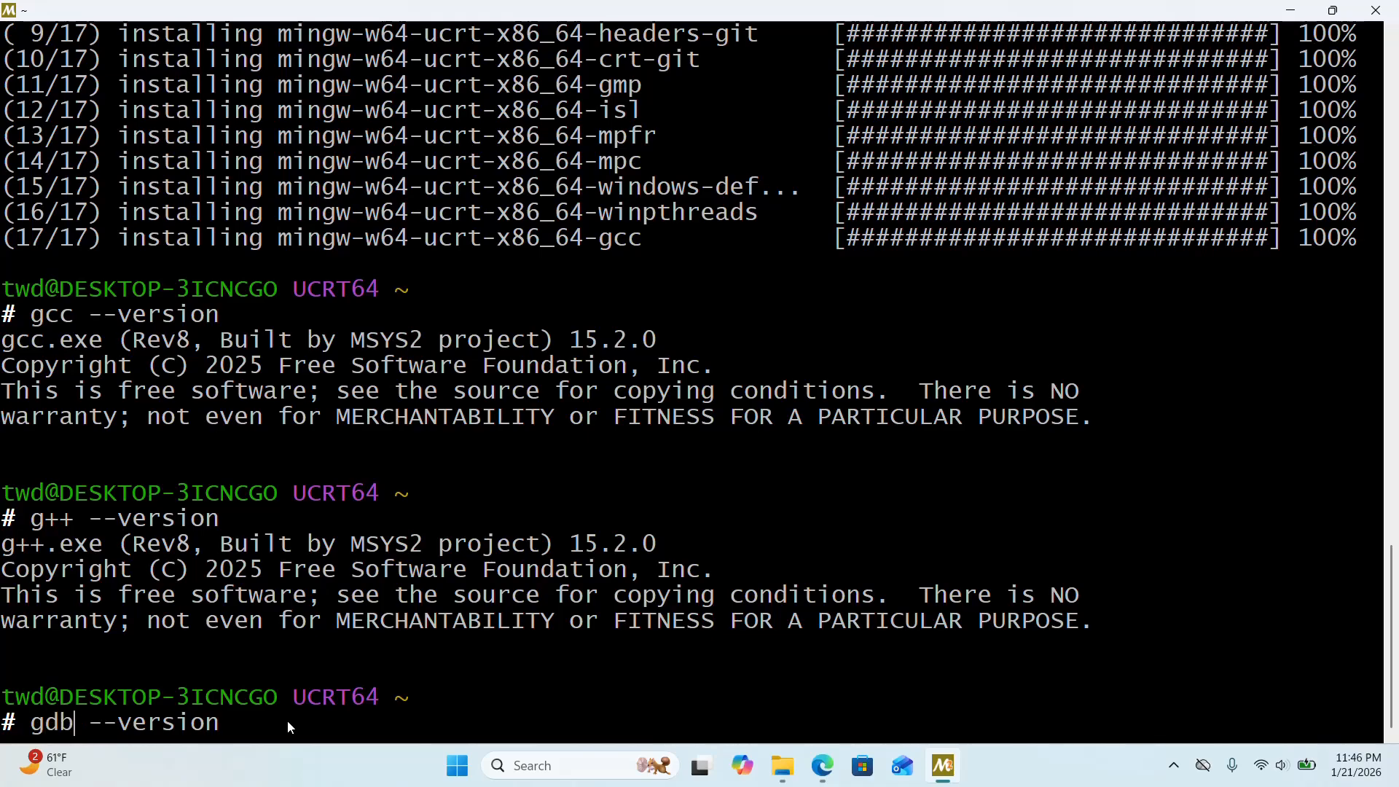
{"action": "key", "text": "Return"}
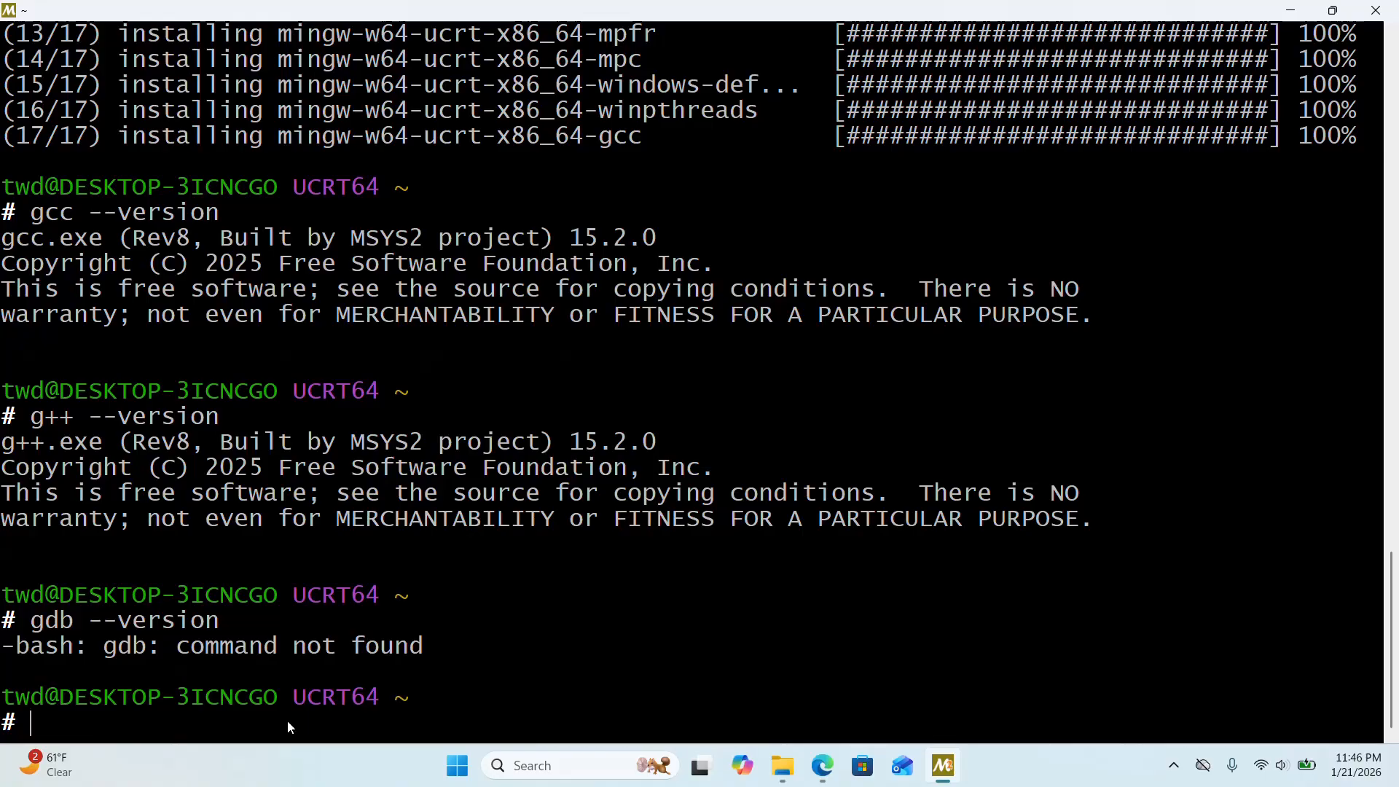
Copy the command pacman -S mingw-w64-ucrt-x86_64-gcc from the MSYS2 page and paste it at the UCRT64 terminal prompt.
{"action": "left_click", "coordinate": [822, 765]}
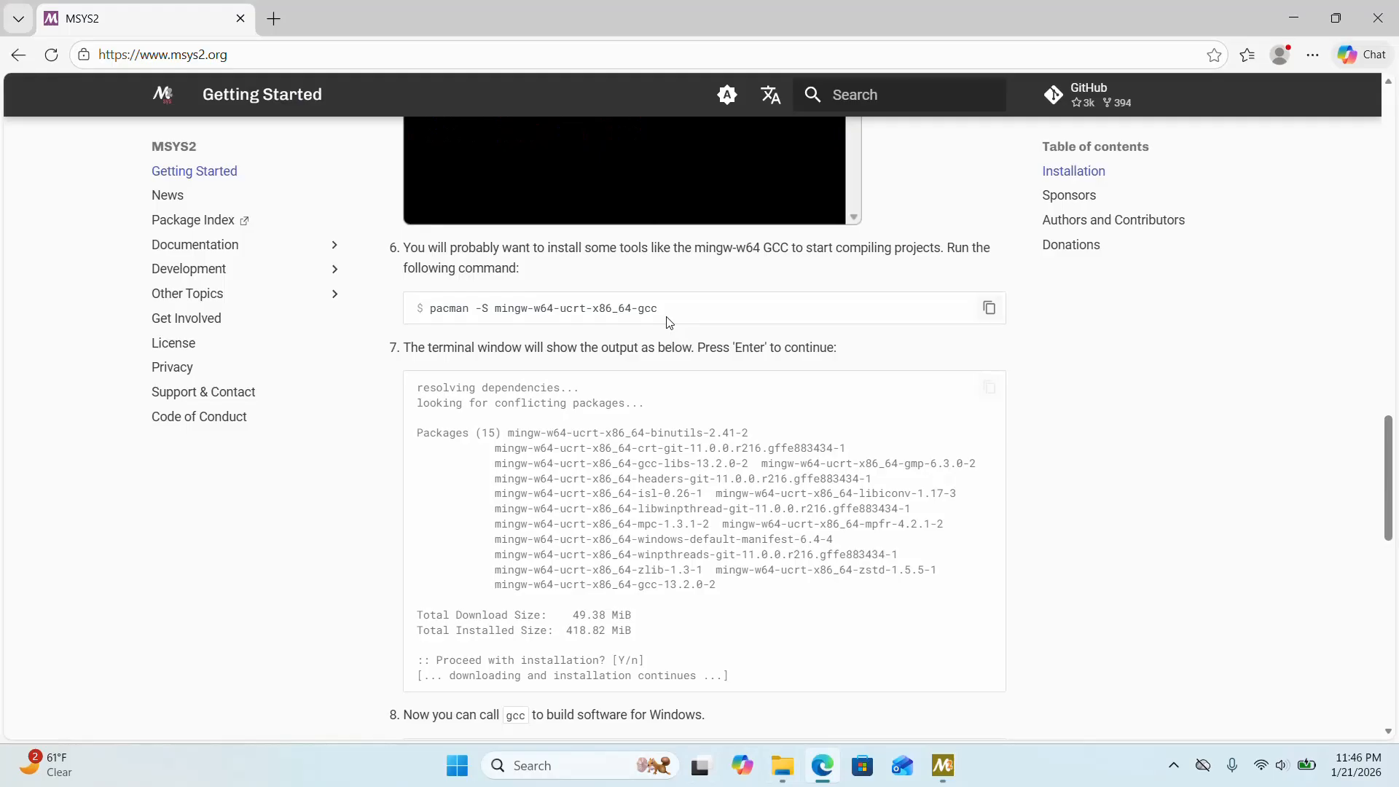
{"action": "left_click_drag", "start_coordinate": [669, 321], "coordinate": [432, 306]}
{"action": "key", "text": "super+c"}
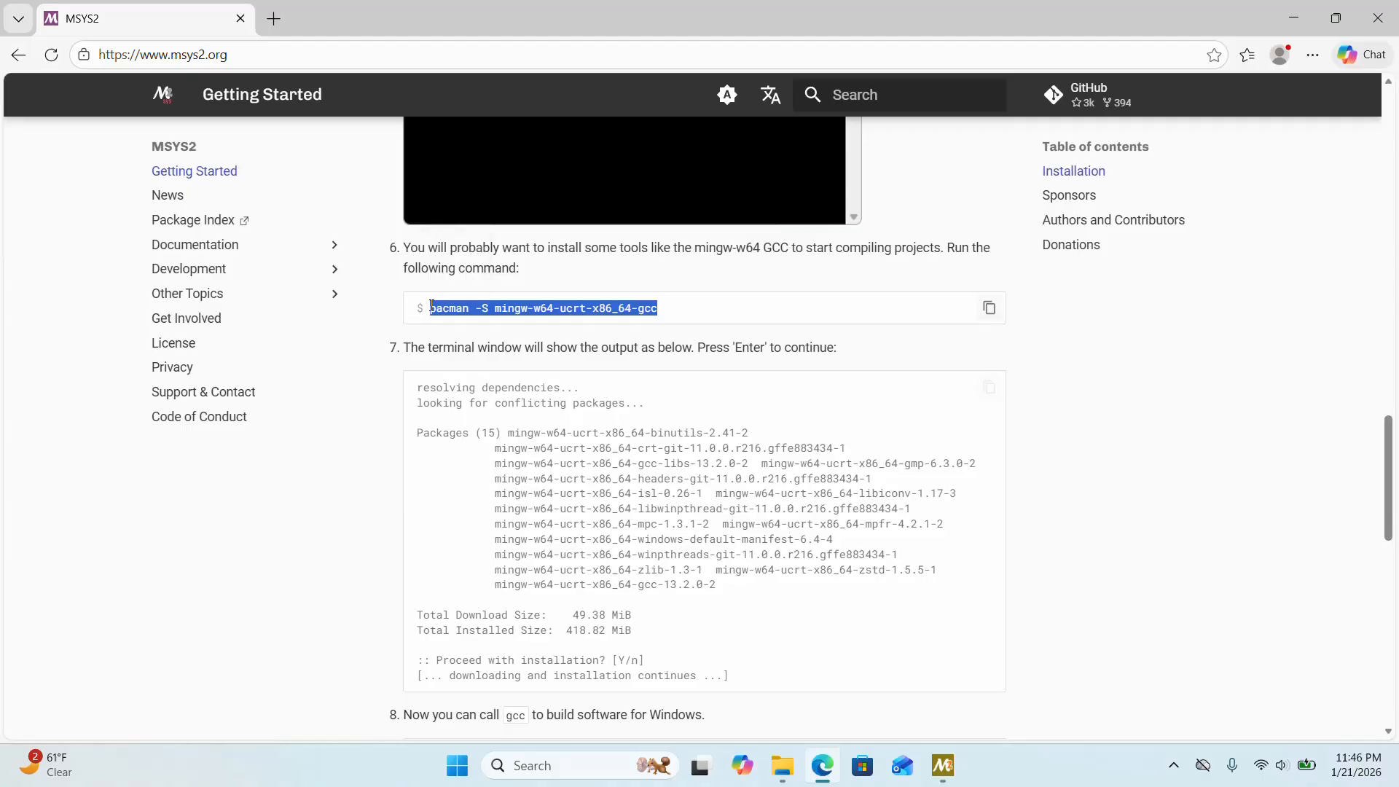
{"action": "left_click", "coordinate": [939, 779]}
{"action": "right_click", "coordinate": [475, 680]}
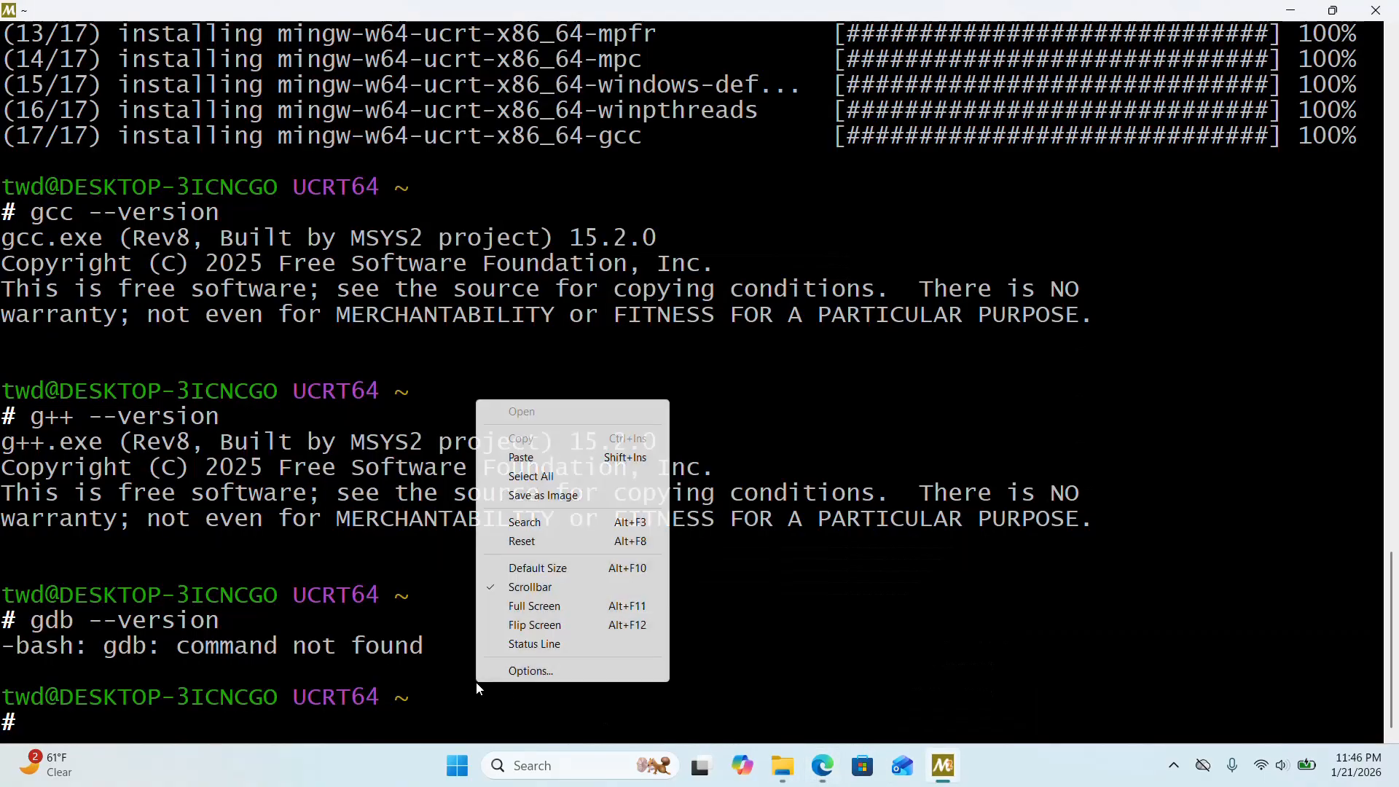
{"action": "left_click", "coordinate": [515, 459]}
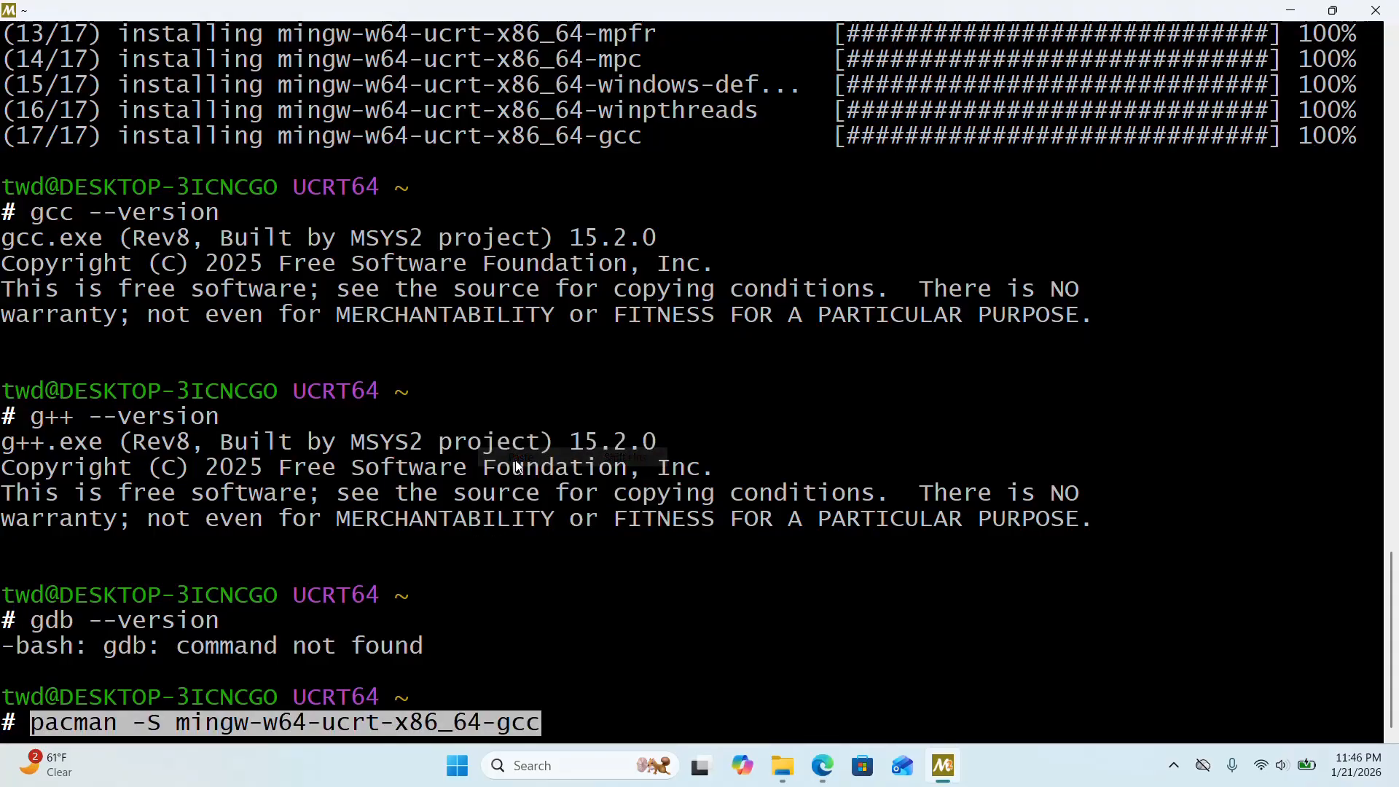
Change the pasted command to pacman -S mingw-w64-ucrt-x86_64-gdb, run it and accept the installation with Y.
{"action": "key", "text": "BackSpace"}
{"action": "key", "text": "BackSpace"}
{"action": "key", "text": "BackSpace"}
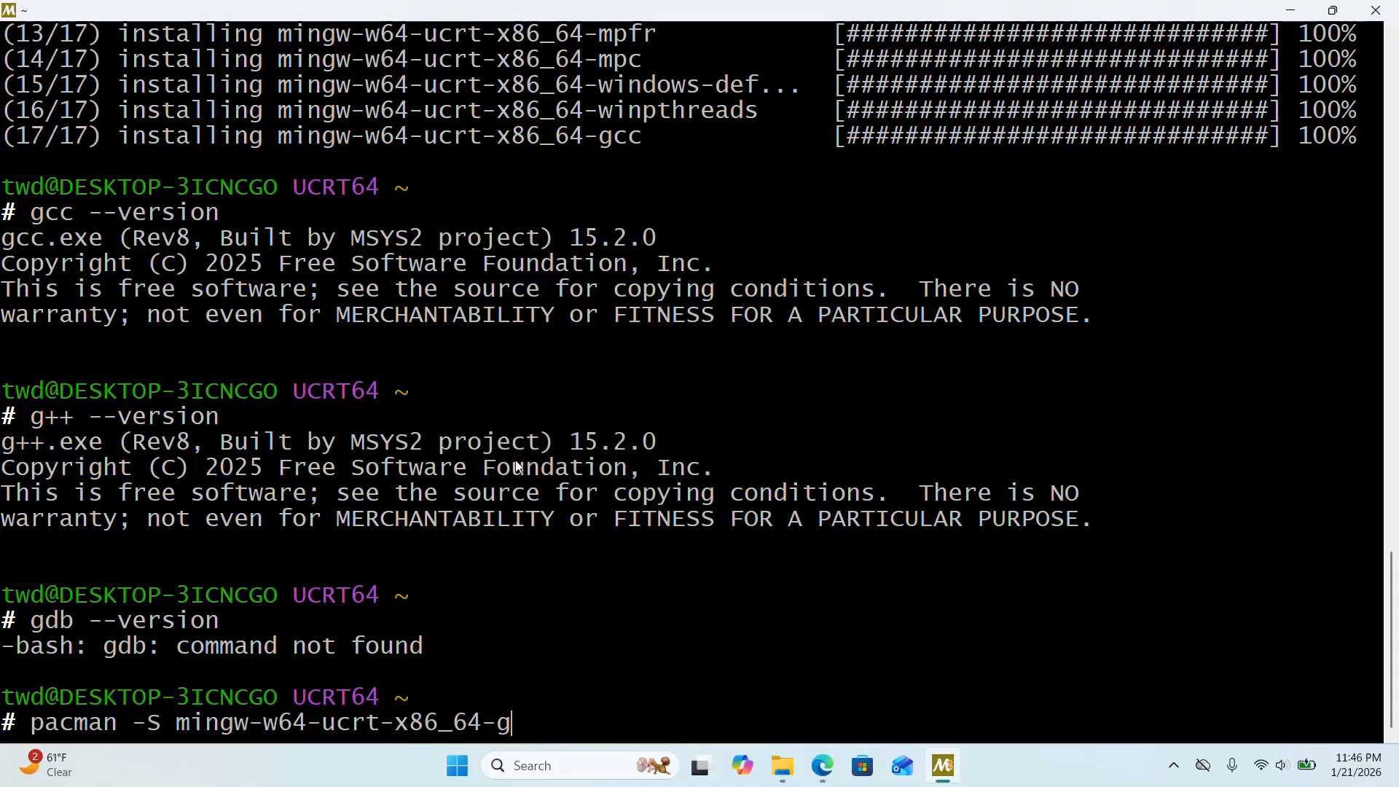
{"action": "type", "text": "gdb"}
{"action": "key", "text": "Return"}
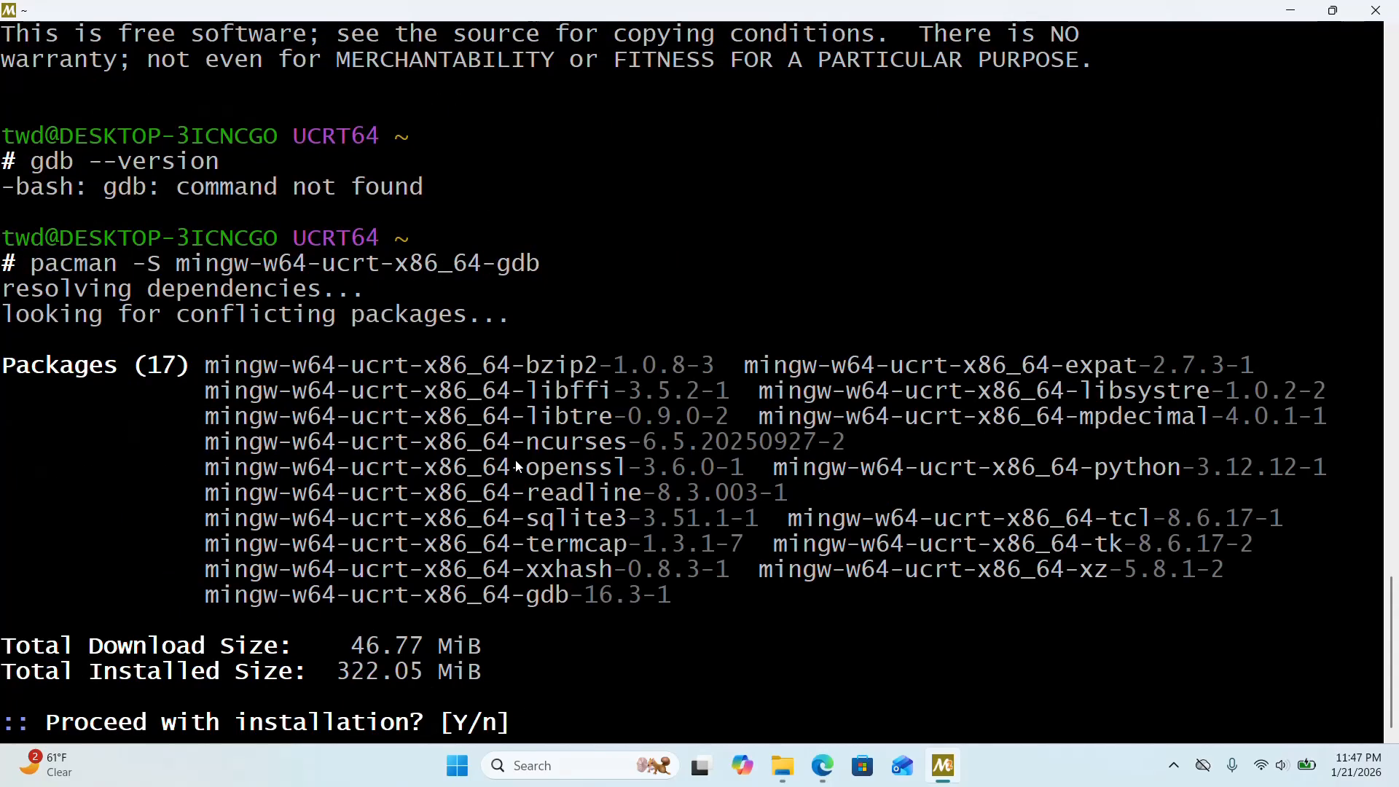
{"action": "type", "text": "Y"}
{"action": "key", "text": "Return"}
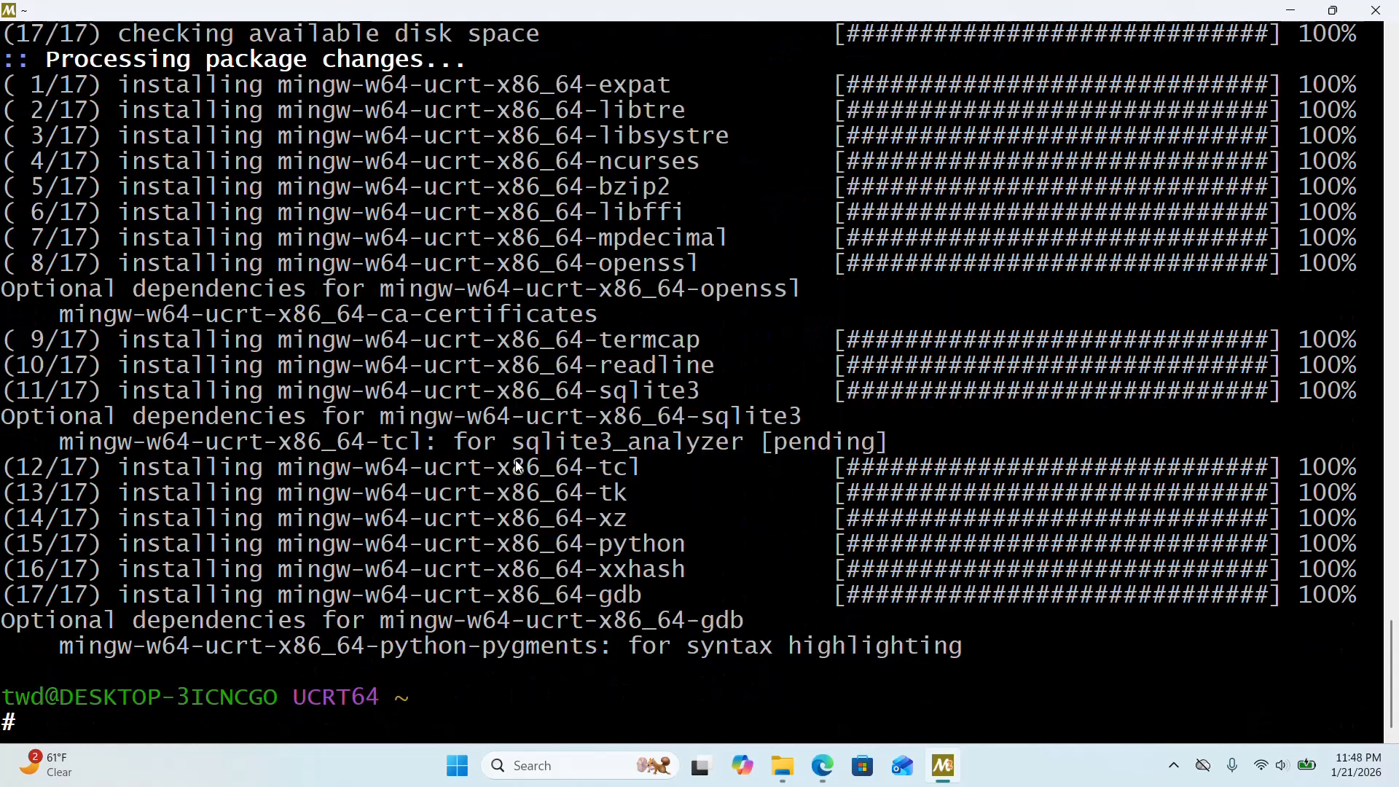
Rerun gdb --version to verify the newly installed debugger.
{"action": "key", "text": "Up"}
{"action": "key", "text": "Up"}
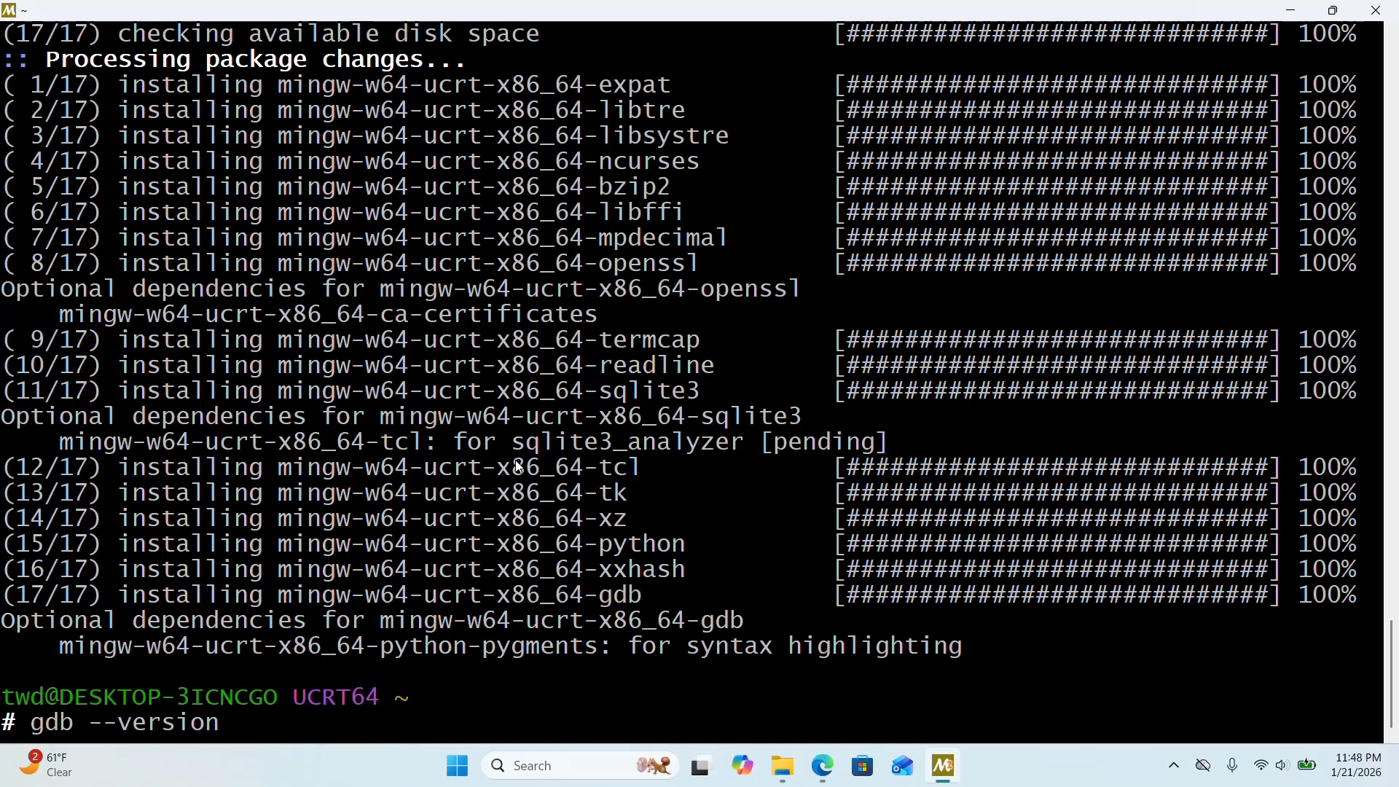
{"action": "key", "text": "Return"}
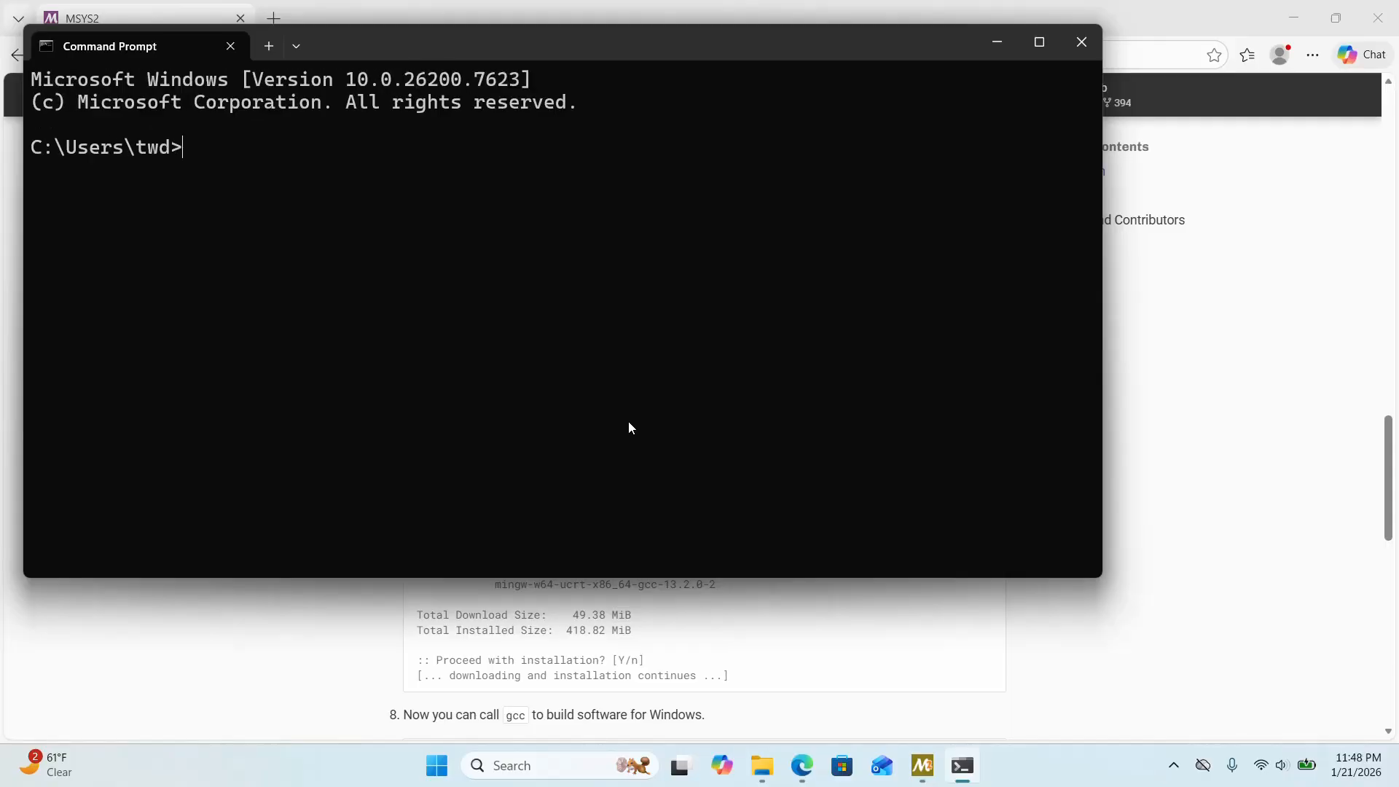
Enlarge the Command Prompt text and run gcc --version to test the compiler outside MSYS2.
{"action": "scroll", "coordinate": [630, 428], "scroll_direction": "up", "scroll_amount": 3}
{"action": "type", "text": "gcc --"}
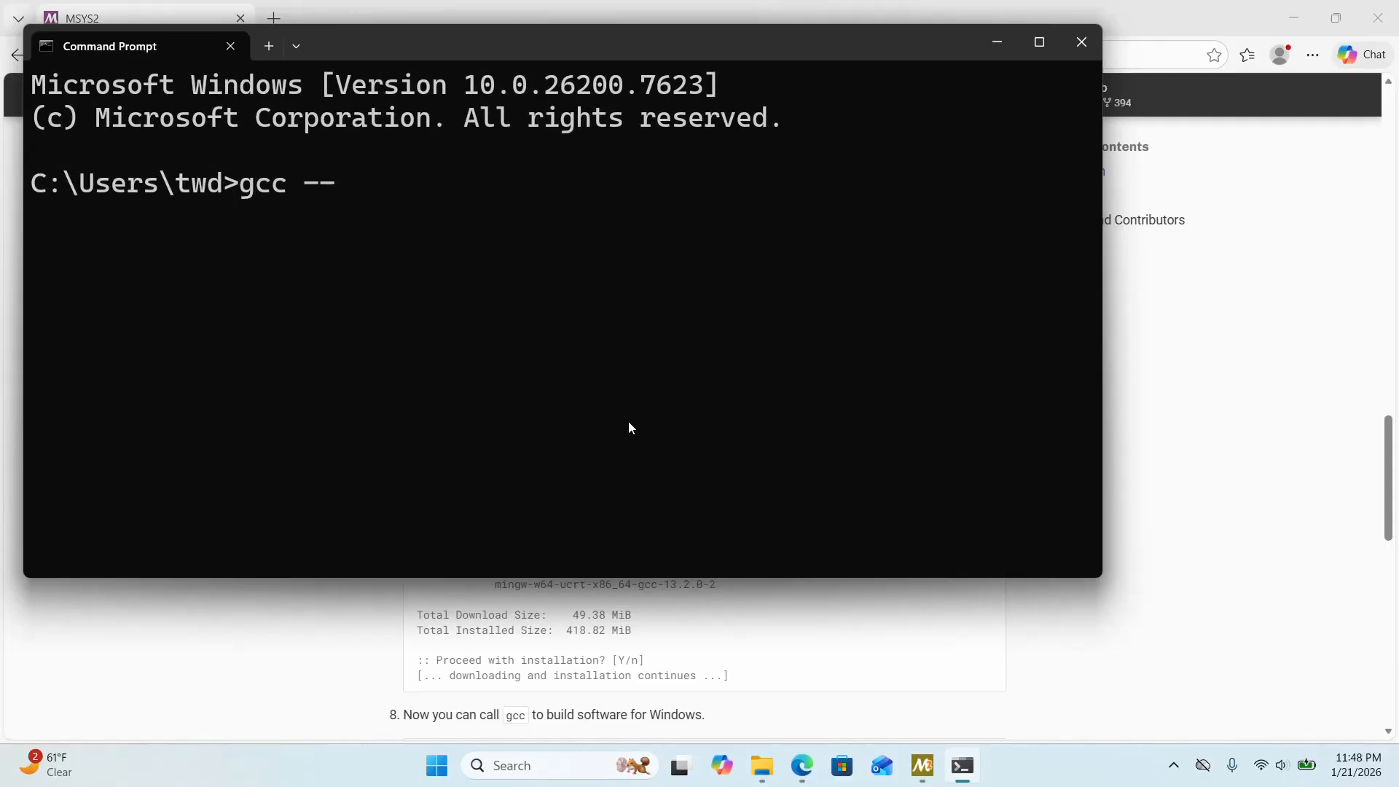
{"action": "type", "text": "version"}
{"action": "key", "text": "Return"}
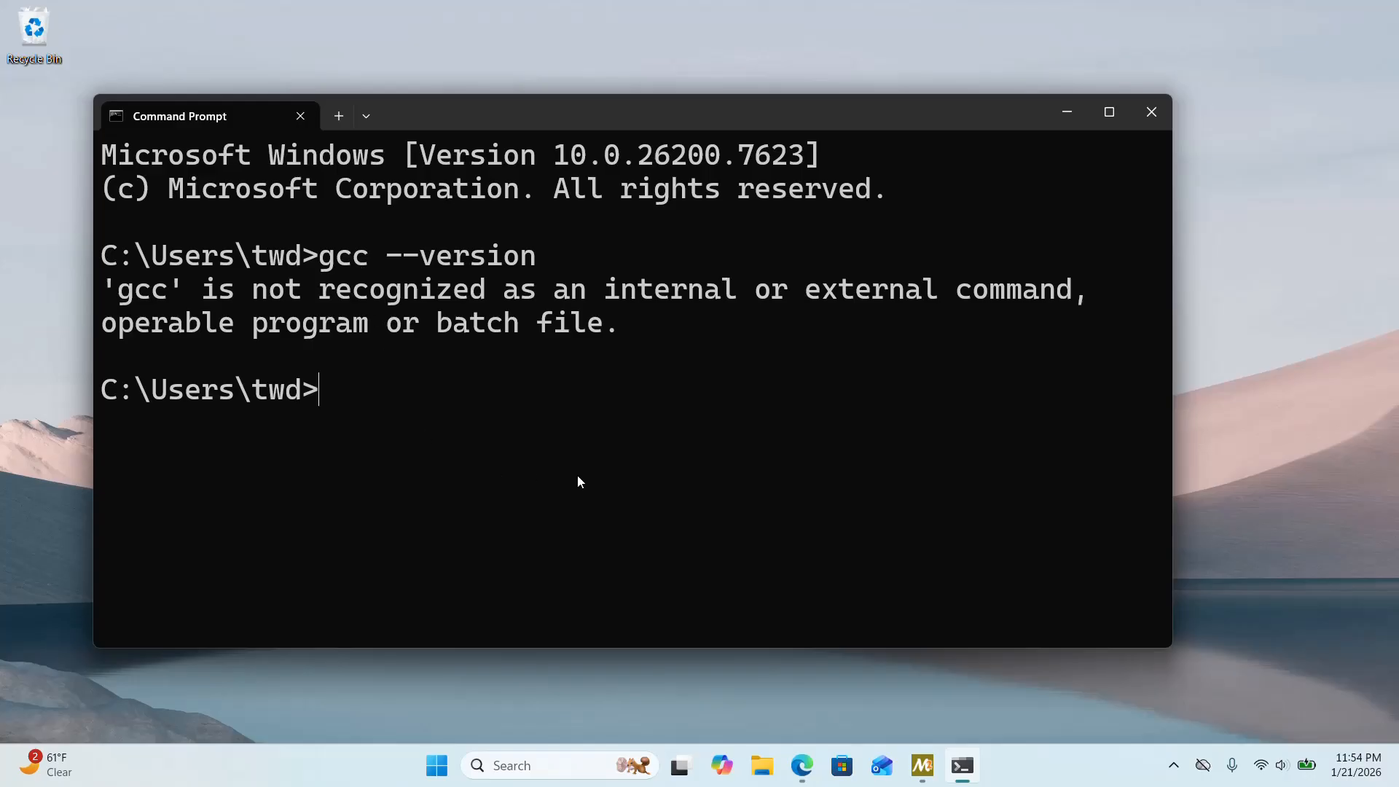
Switch to the UCRT64 terminal and find the compiler's install location by running which gcc.
{"action": "left_click", "coordinate": [921, 765]}
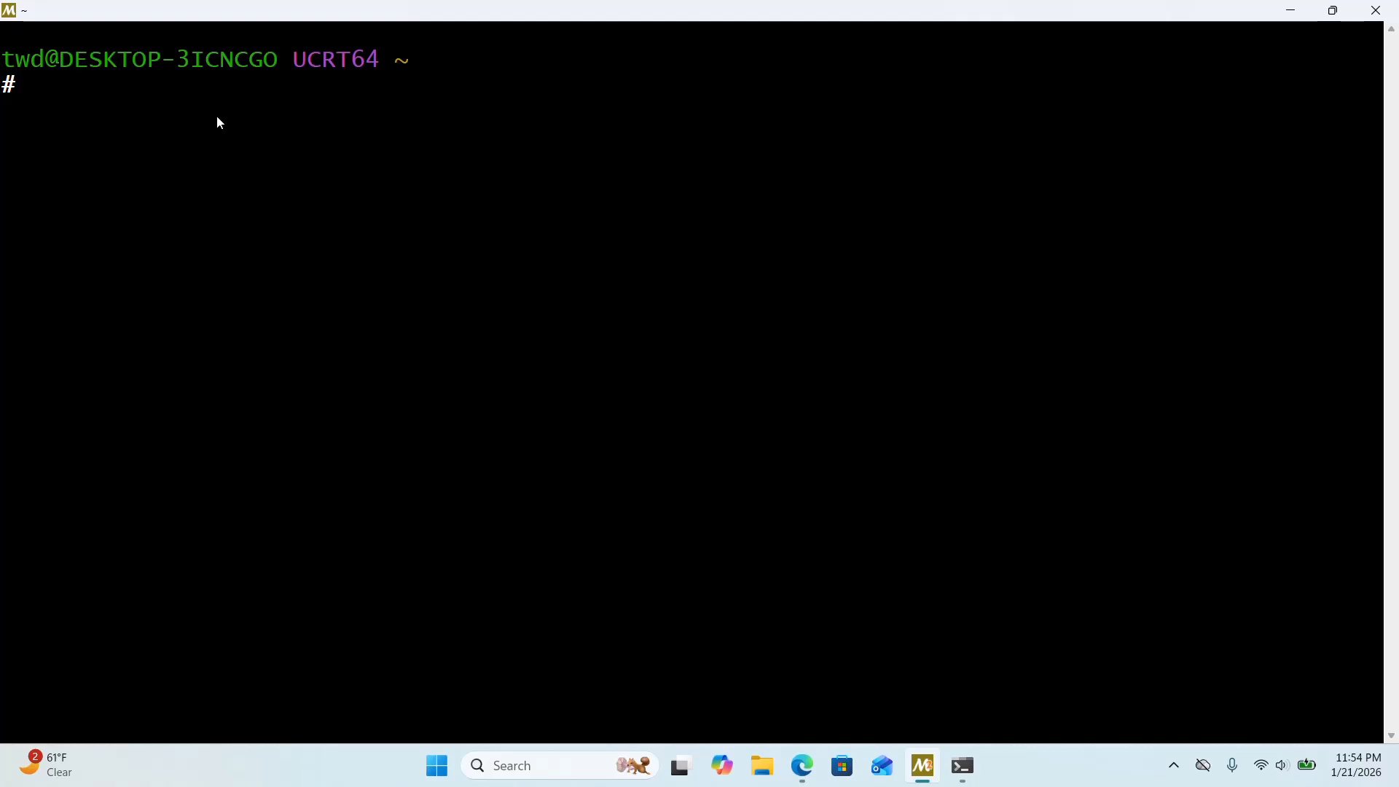
{"action": "type", "text": "which gcc"}
{"action": "key", "text": "Return"}
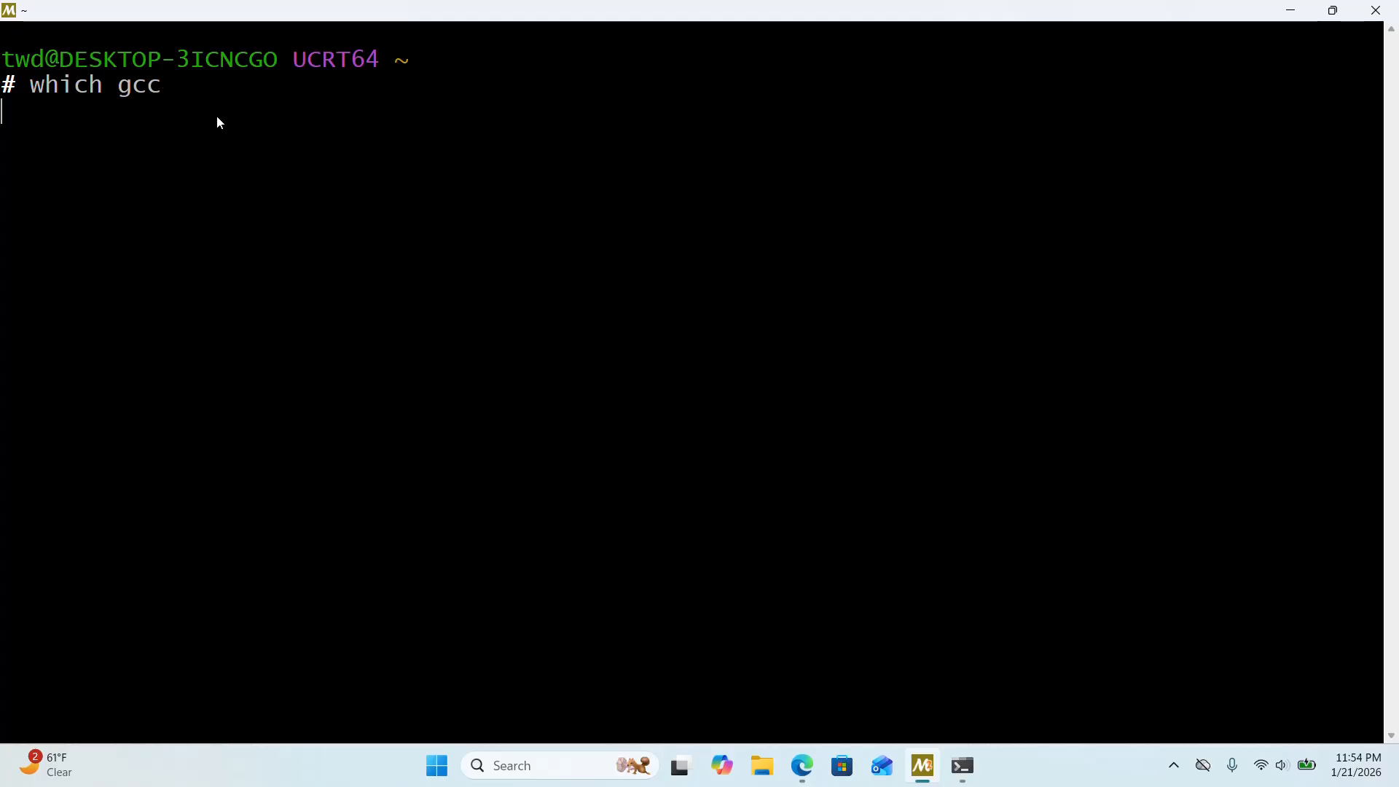
{"action": "left_click_drag", "start_coordinate": [217, 115], "coordinate": [10, 115]}
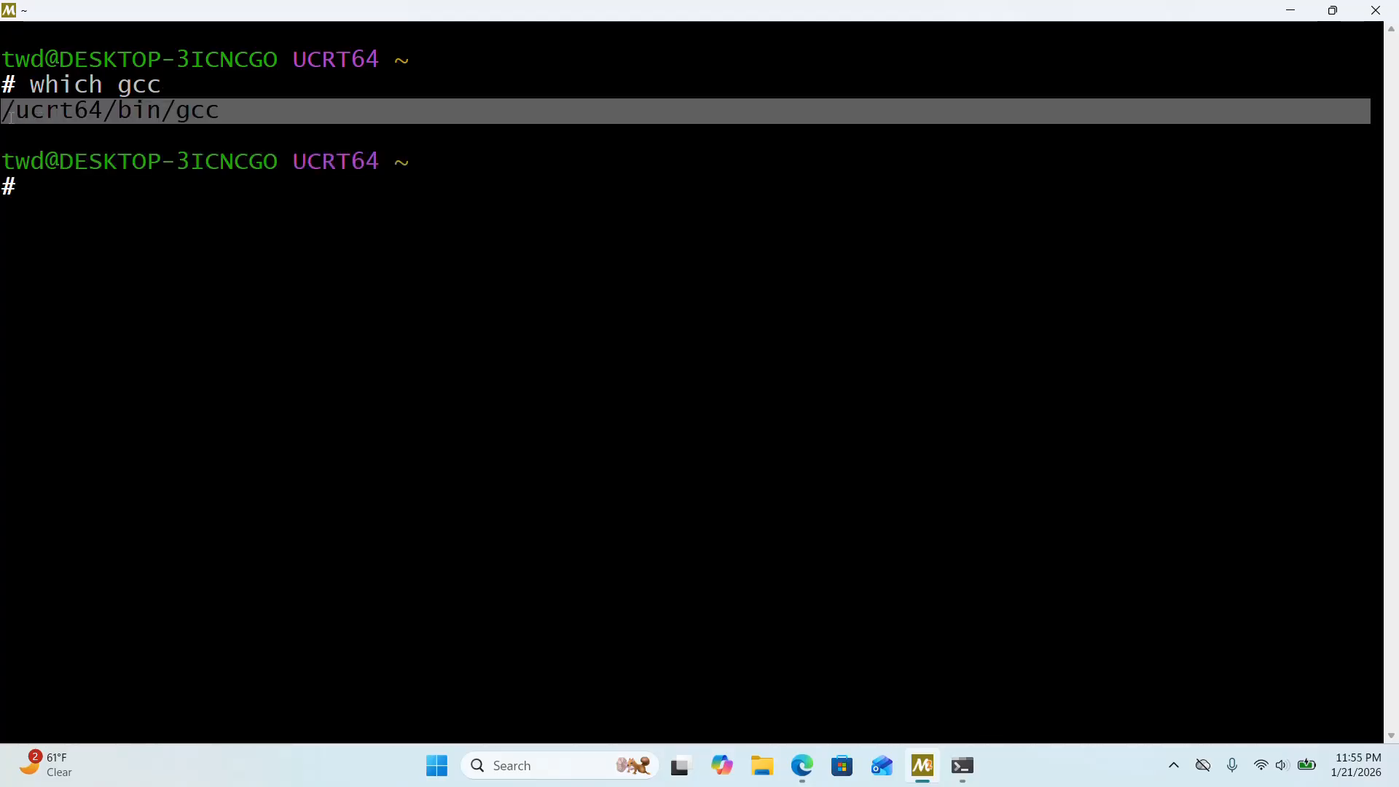
{"action": "left_click", "coordinate": [11, 117]}
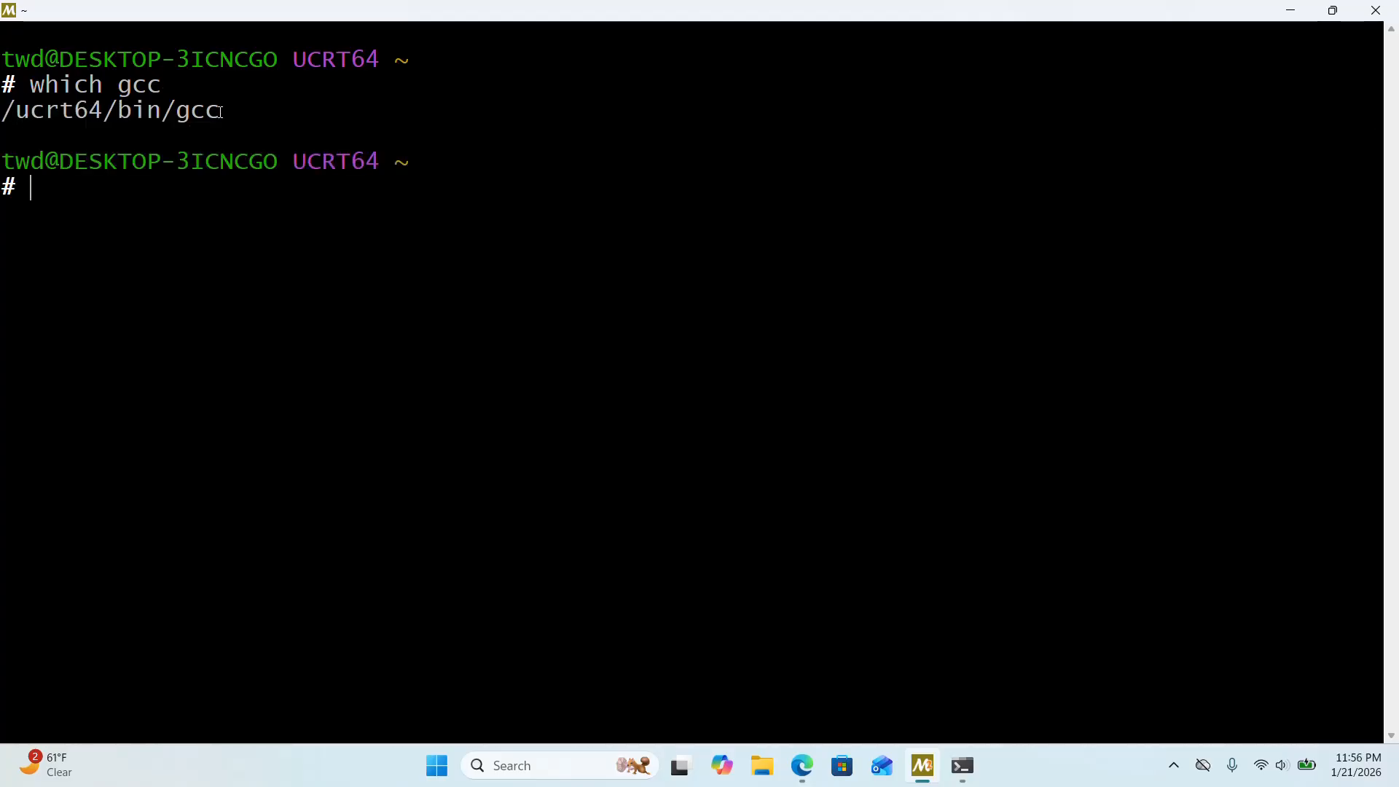
{"action": "left_click_drag", "start_coordinate": [220, 113], "coordinate": [6, 111]}
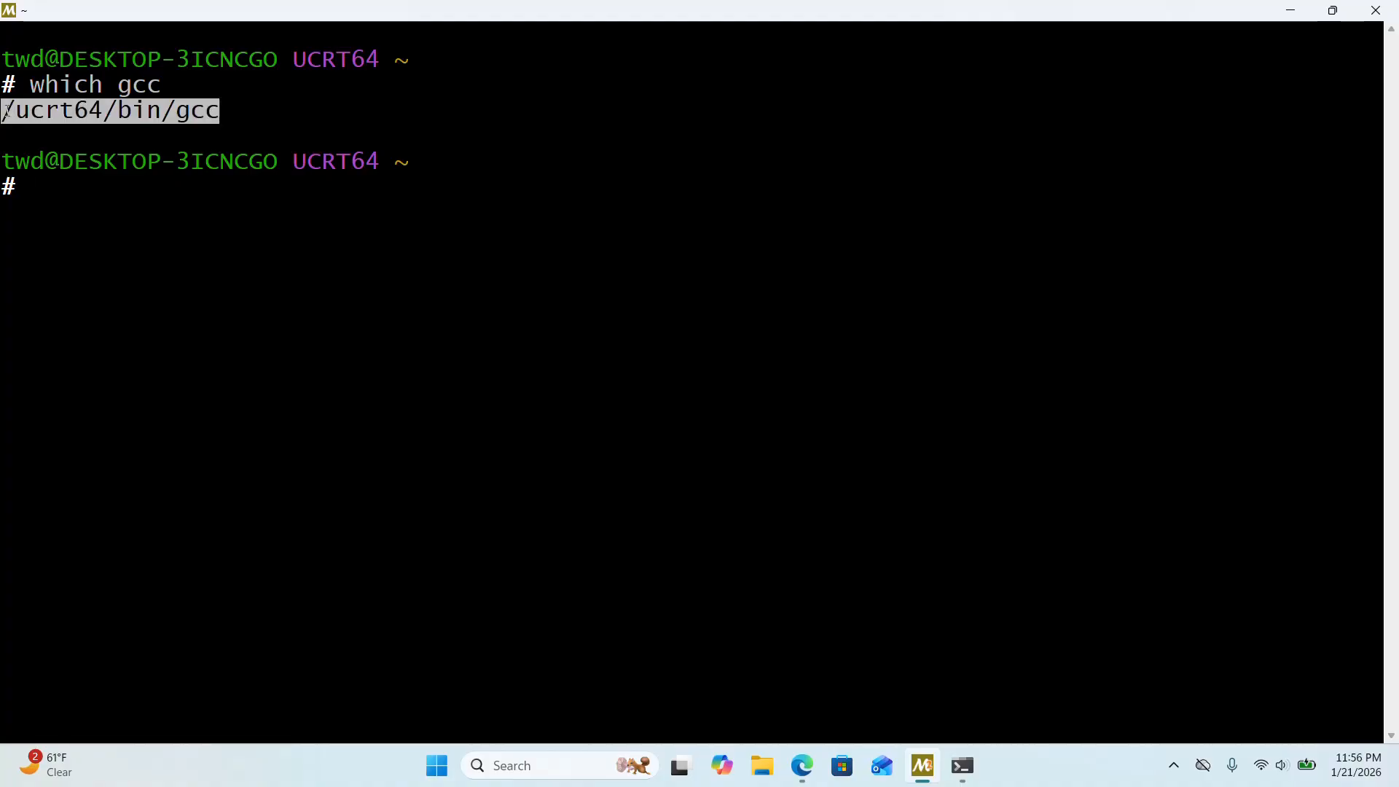
{"action": "left_click", "coordinate": [372, 137]}
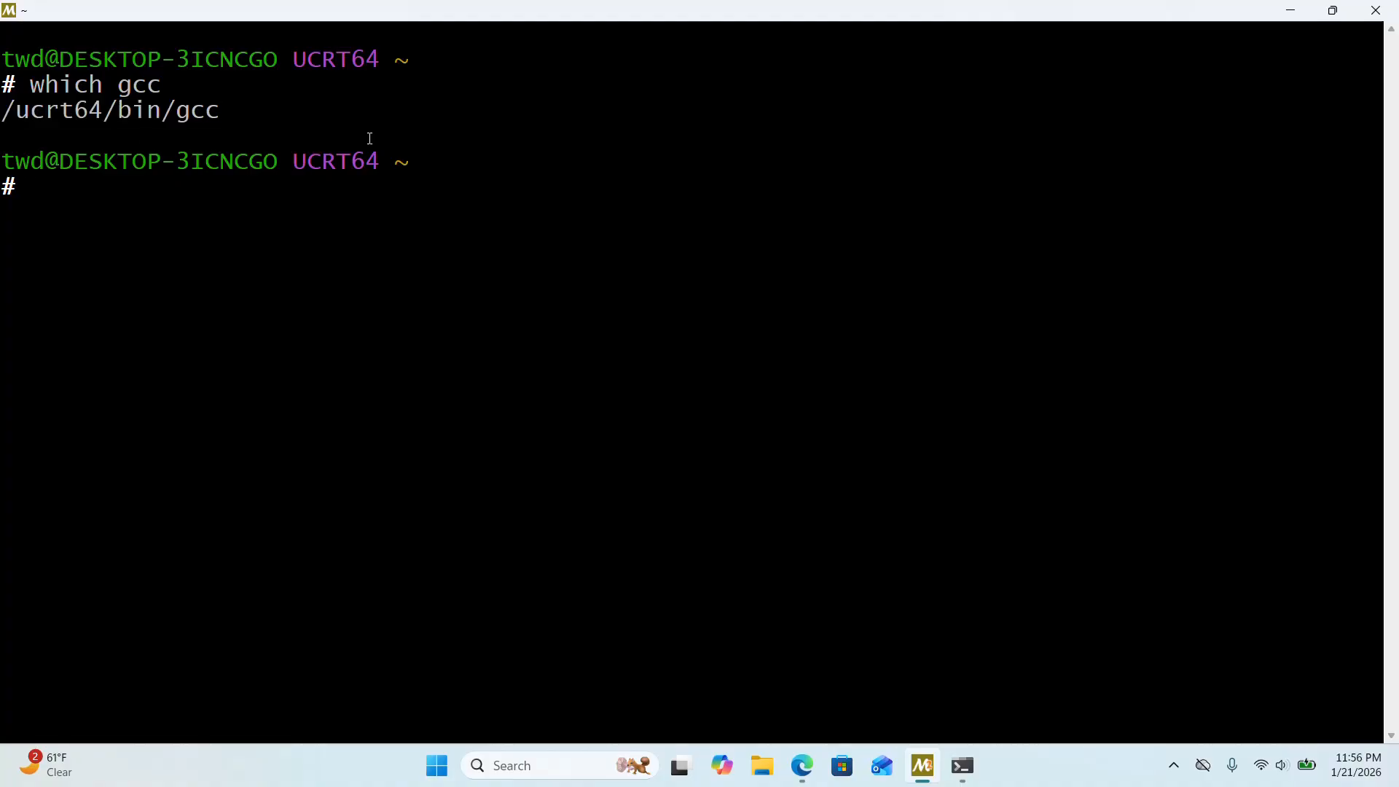
Browse to C:\msys64\ucrt64\bin in File Explorer and copy the folder's path.
{"action": "left_click", "coordinate": [763, 765]}
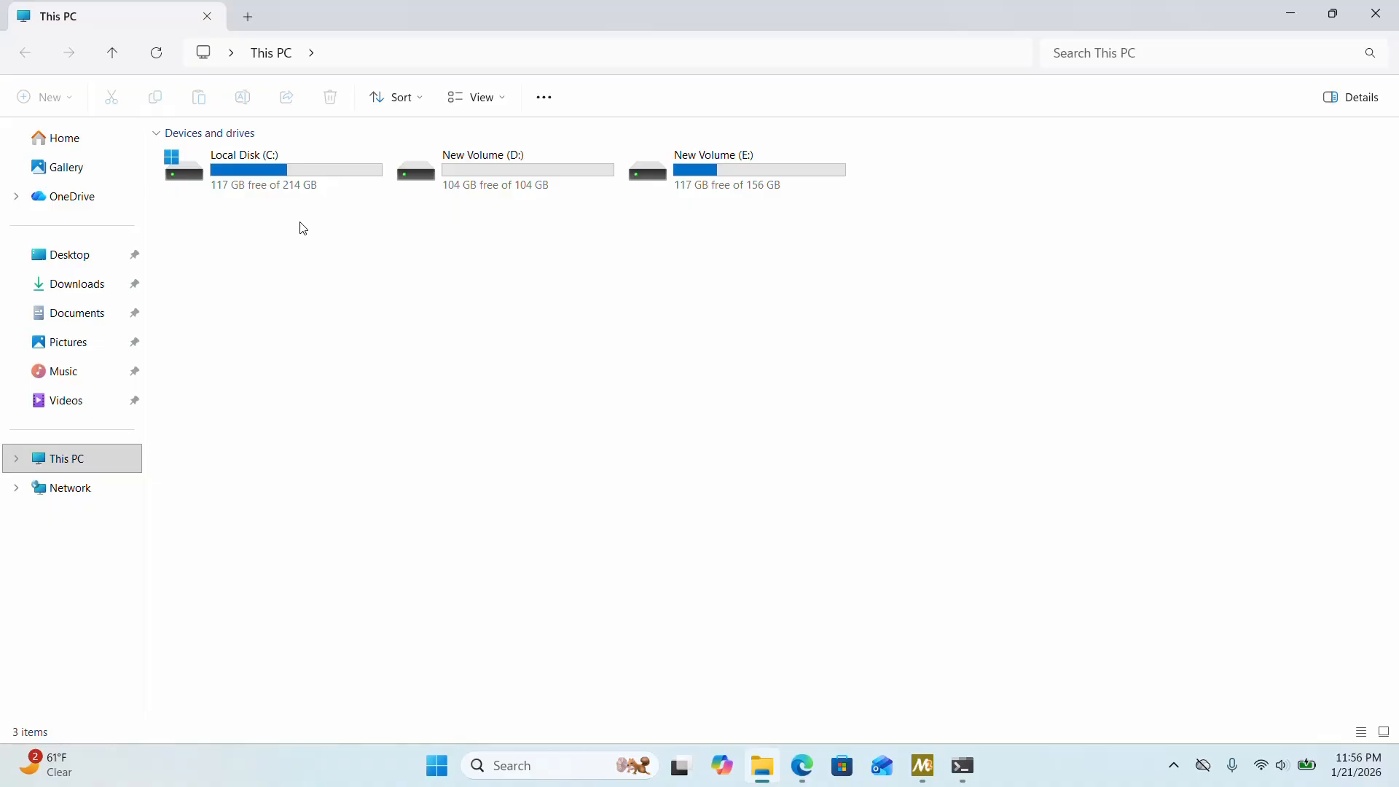
{"action": "double_click", "coordinate": [293, 168]}
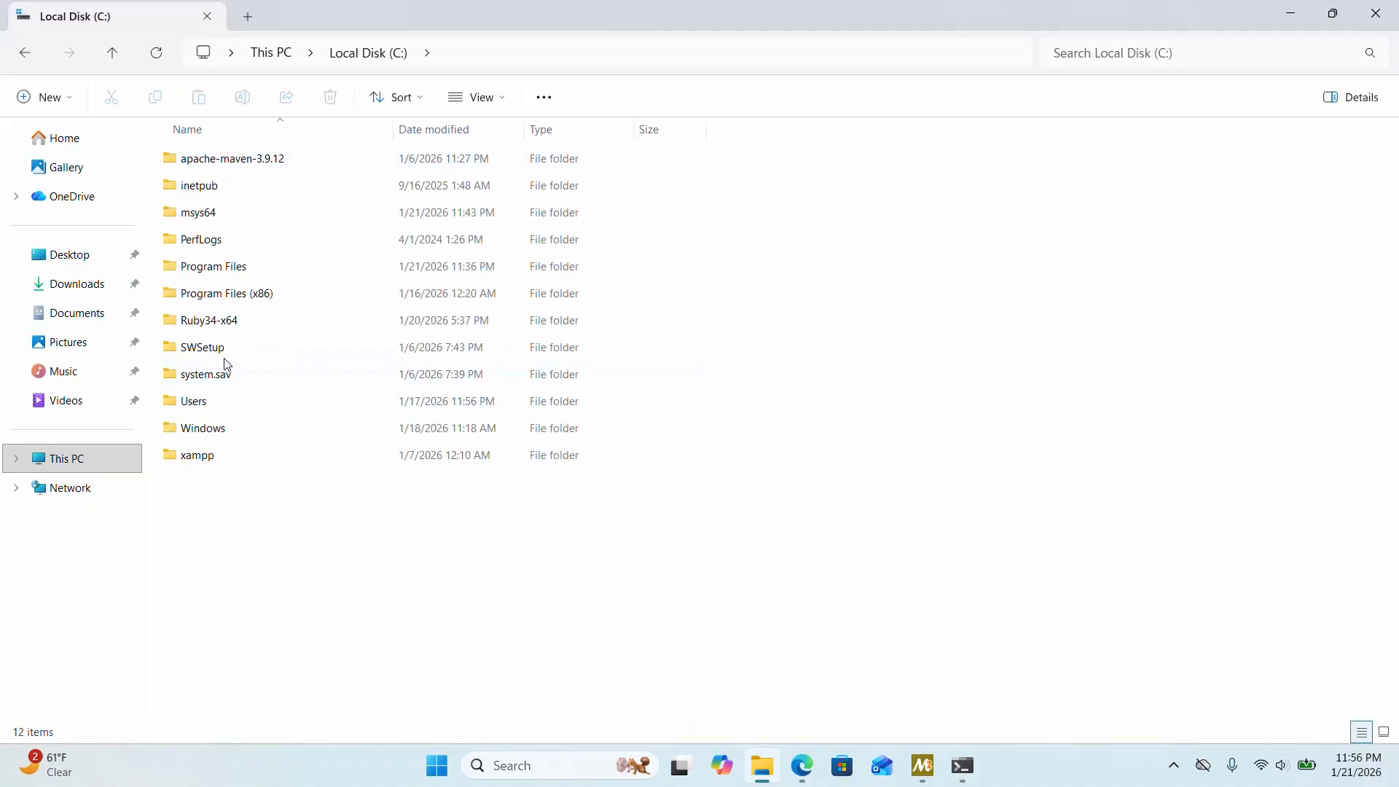
{"action": "double_click", "coordinate": [226, 214]}
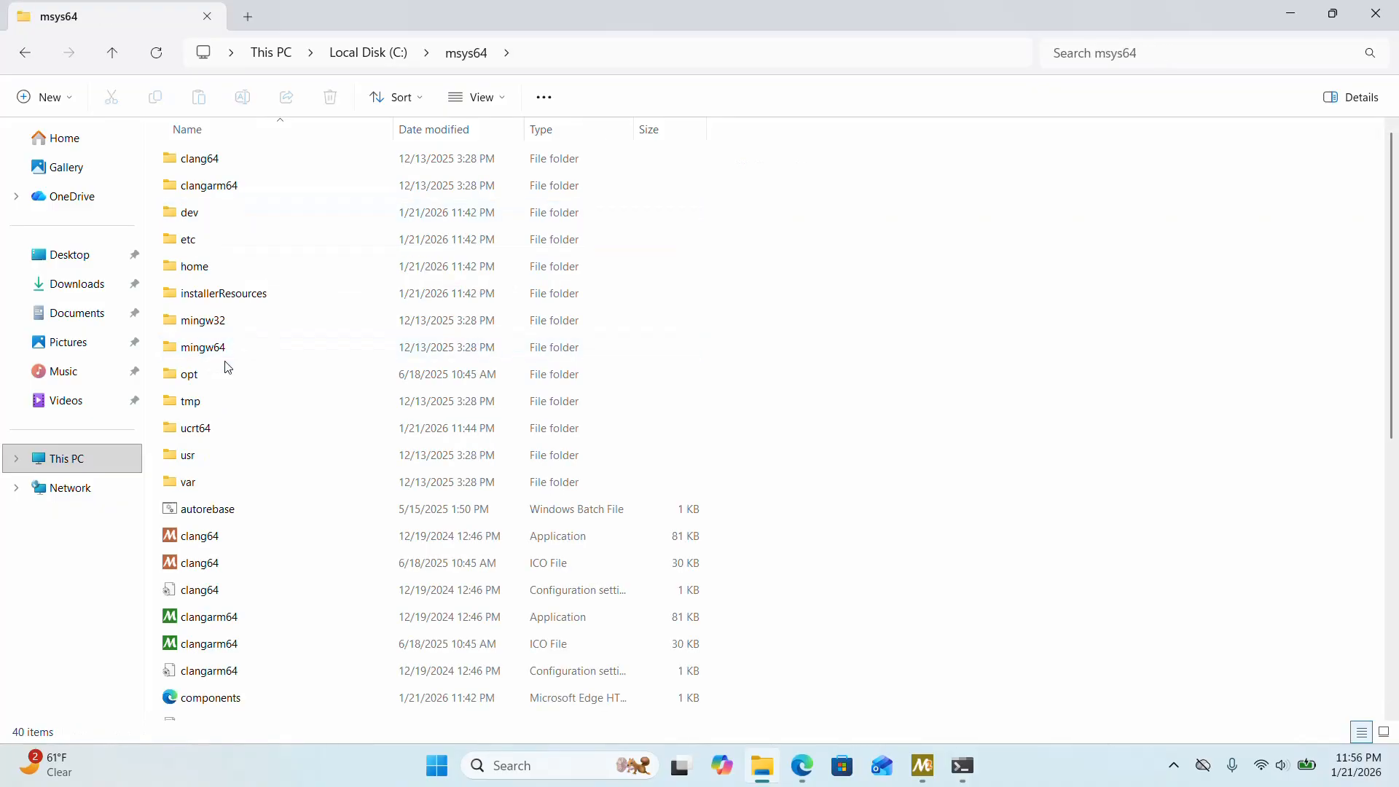
{"action": "left_click", "coordinate": [197, 432]}
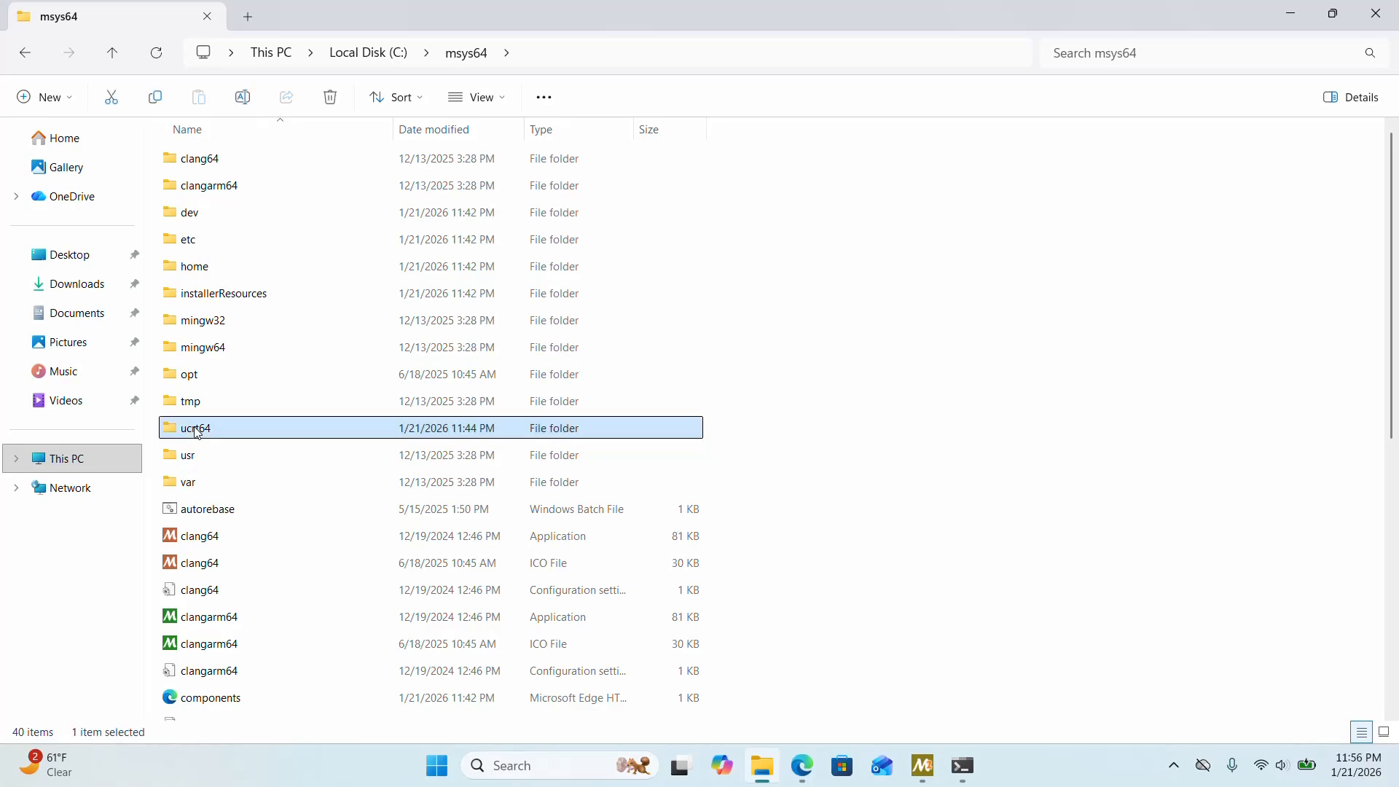
{"action": "double_click", "coordinate": [306, 425]}
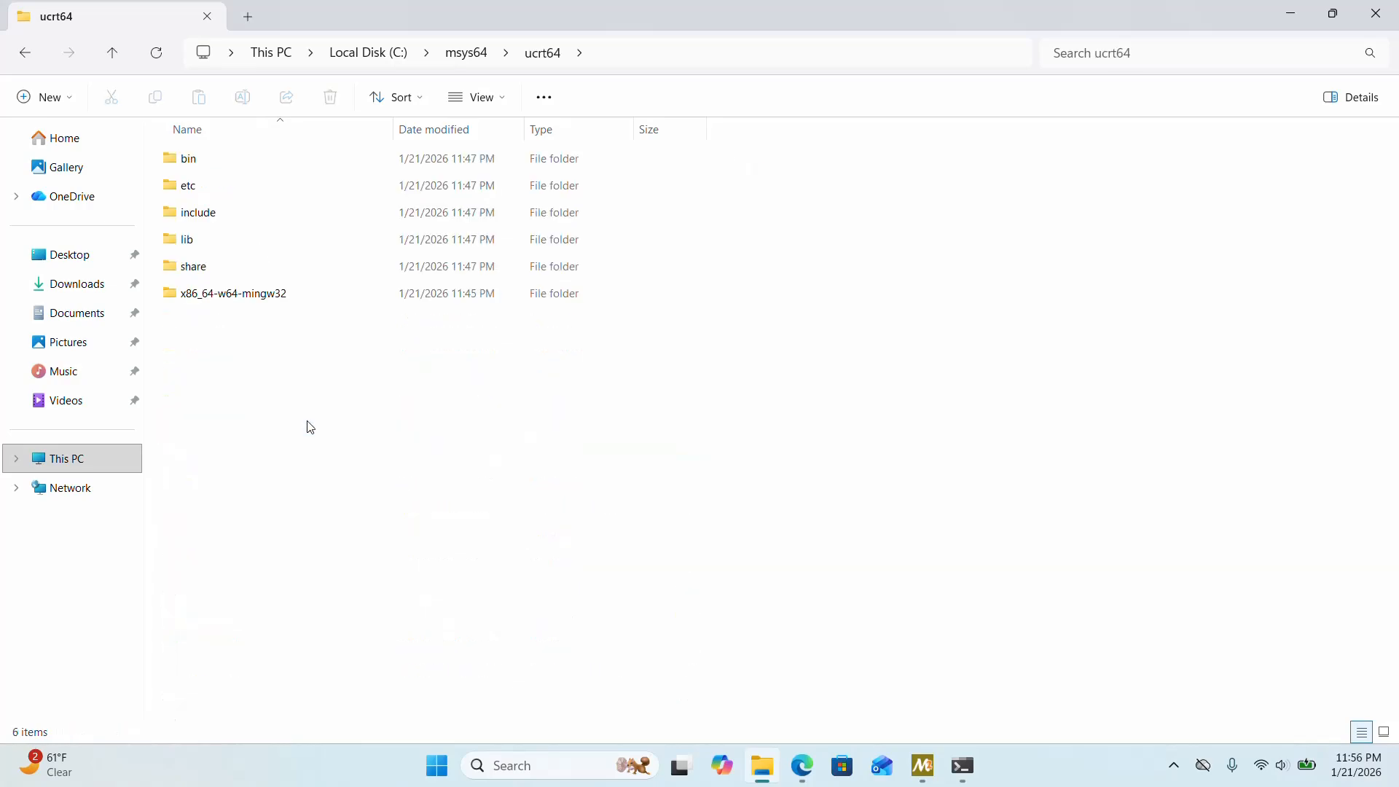
{"action": "double_click", "coordinate": [235, 154]}
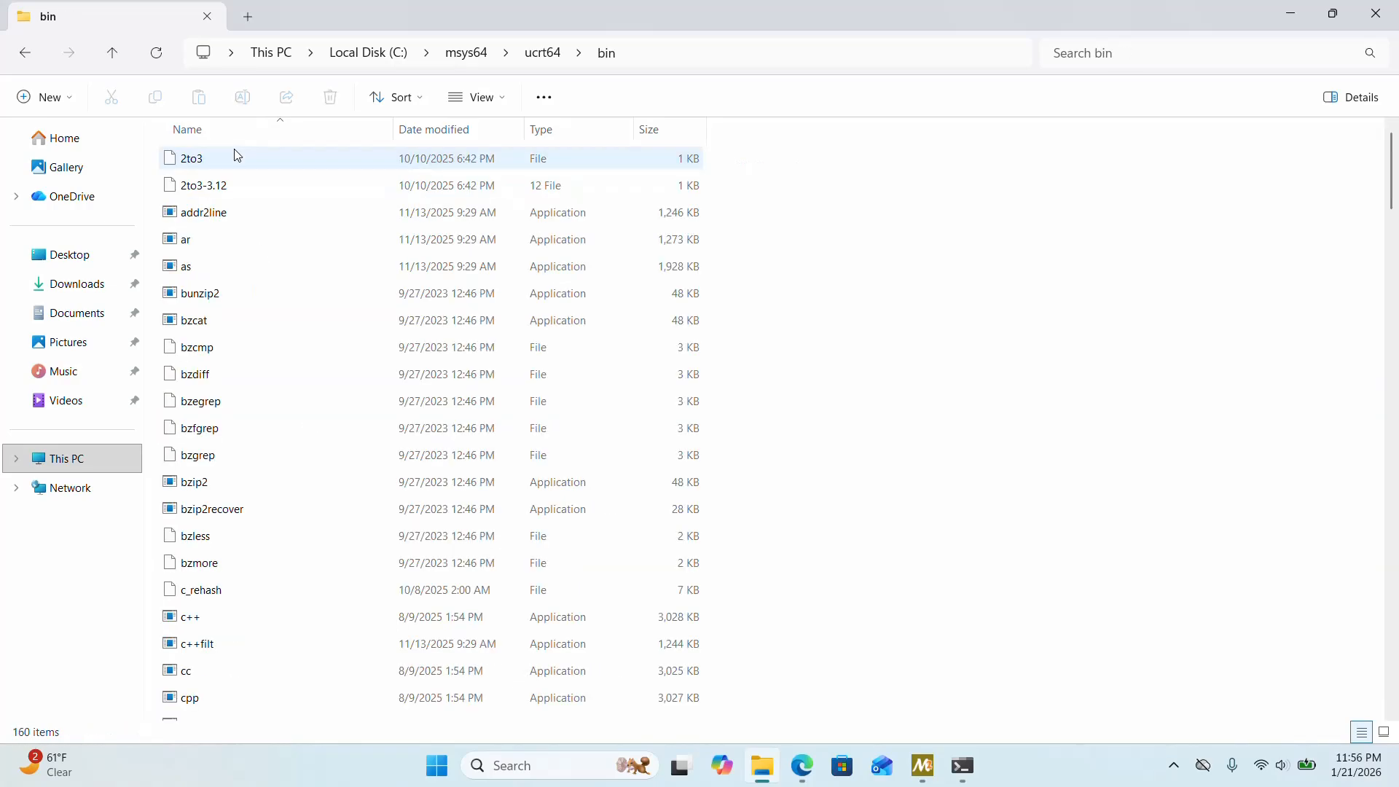
{"action": "left_click", "coordinate": [683, 61]}
{"action": "key", "text": "ctrl+c"}
{"action": "key", "text": "Escape"}
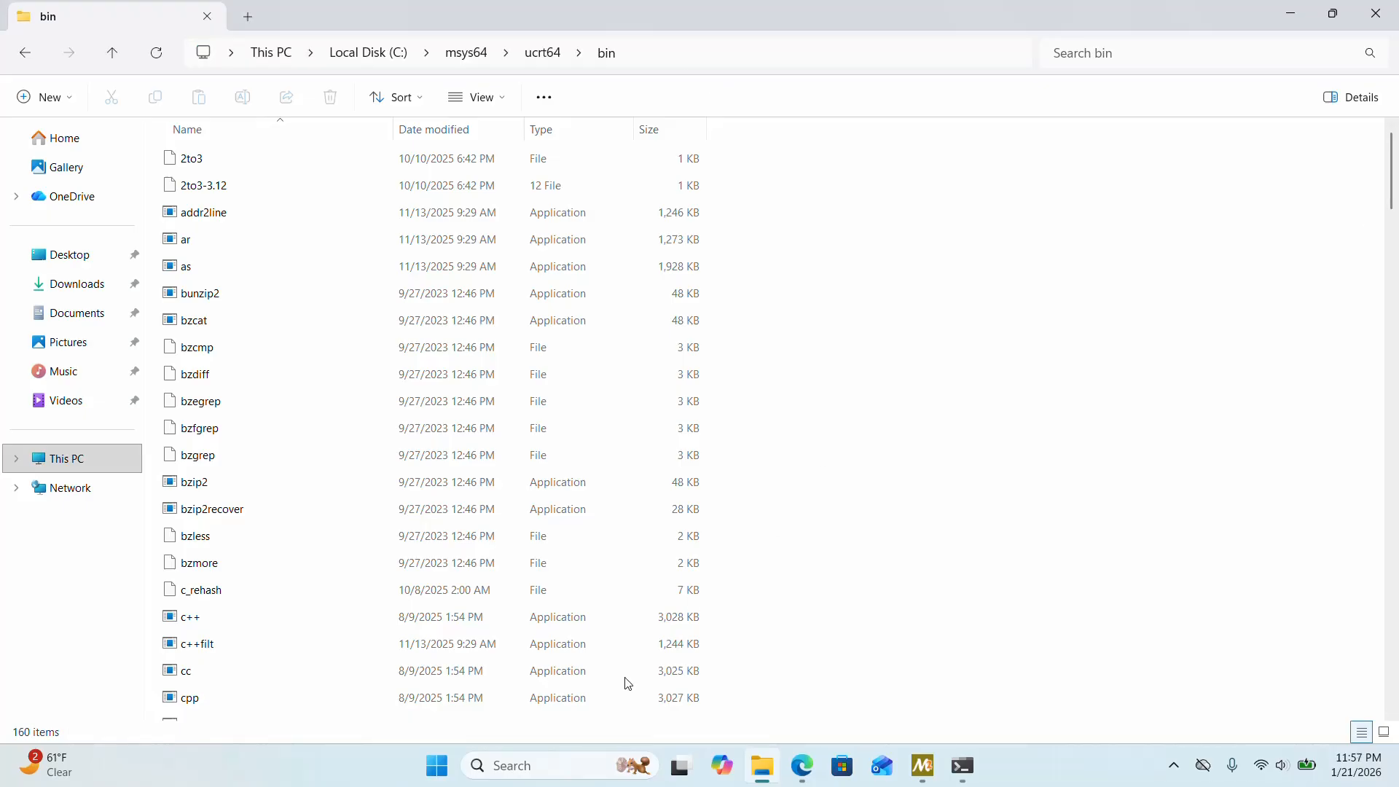
Search Windows for the system environment variables settings and open the Environment Variables dialog.
{"action": "left_click", "coordinate": [557, 763]}
{"action": "type", "text": "e"}
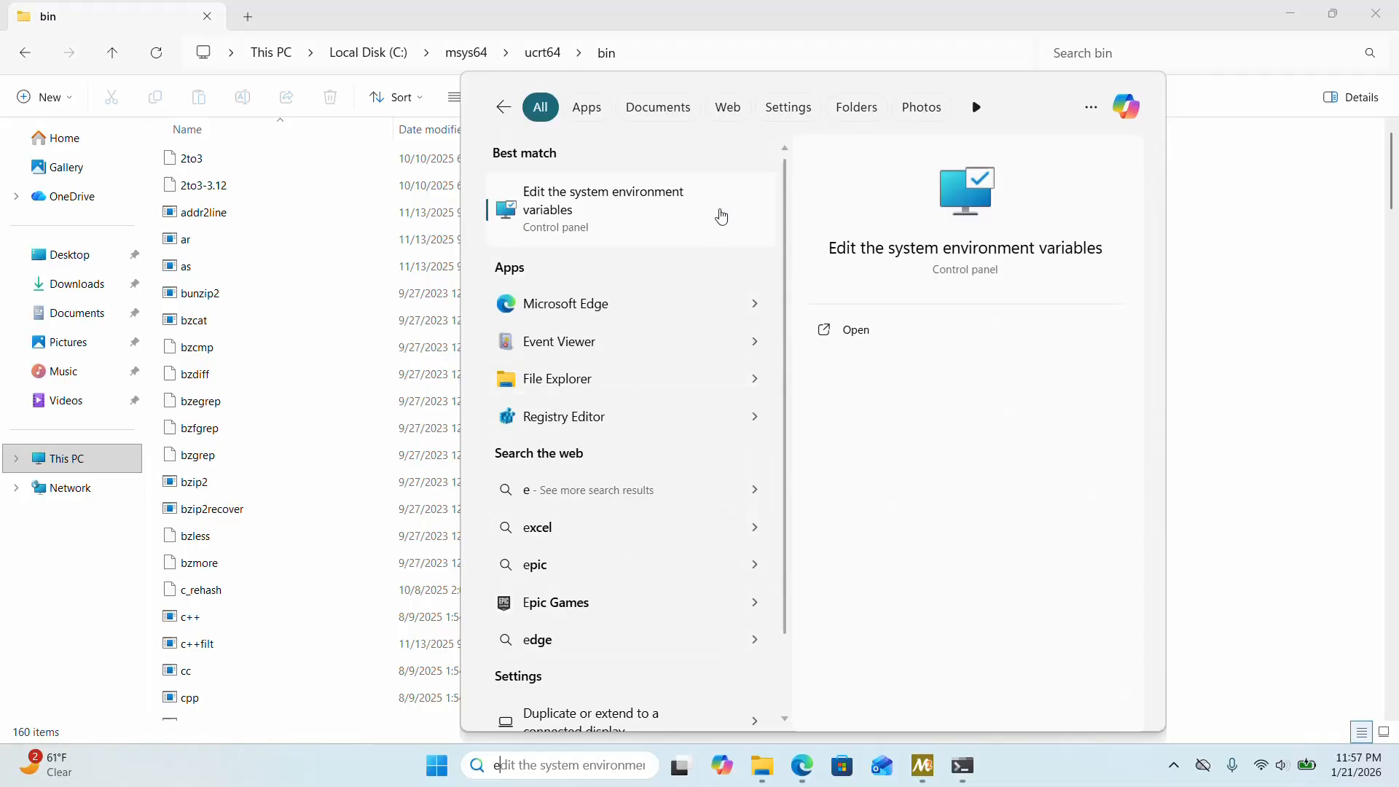
{"action": "left_click", "coordinate": [637, 198]}
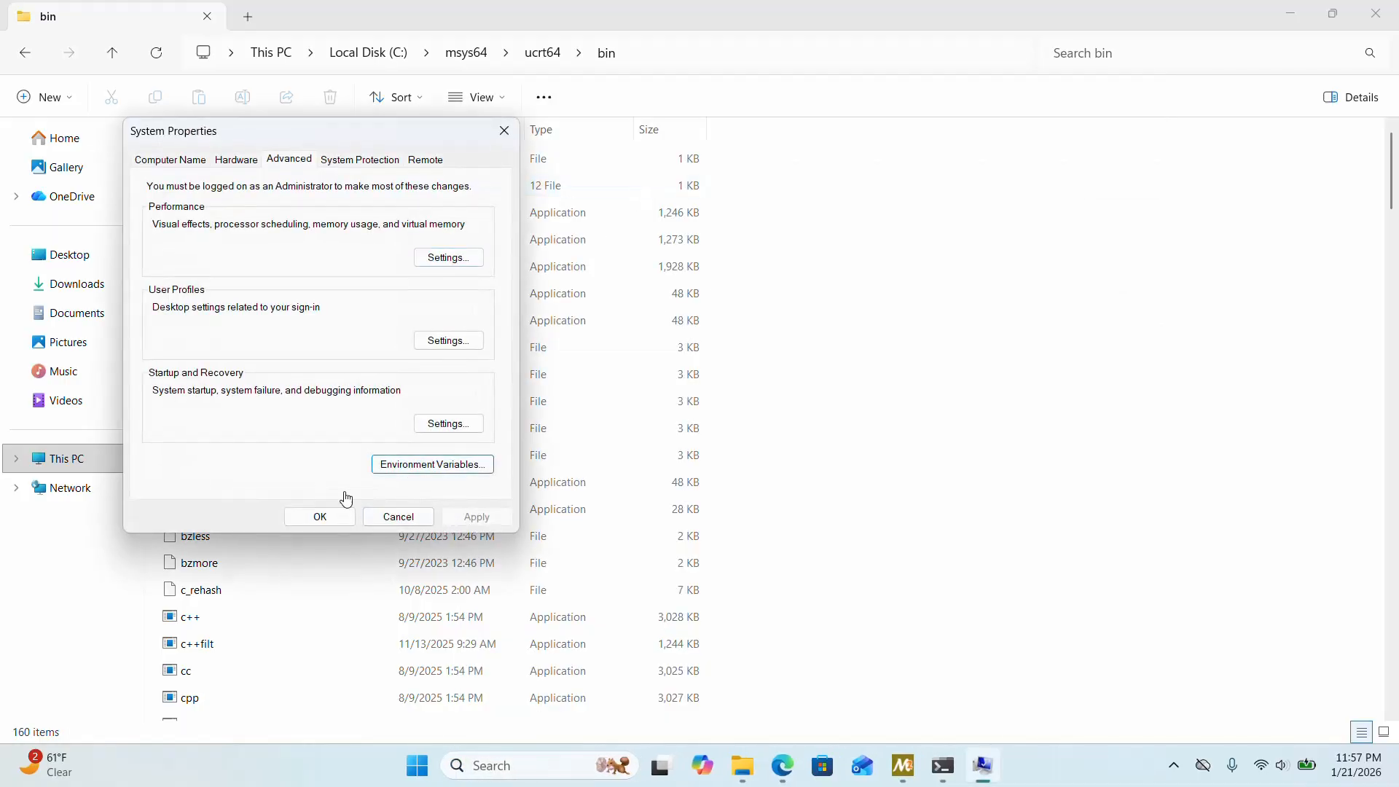
{"action": "left_click", "coordinate": [417, 467]}
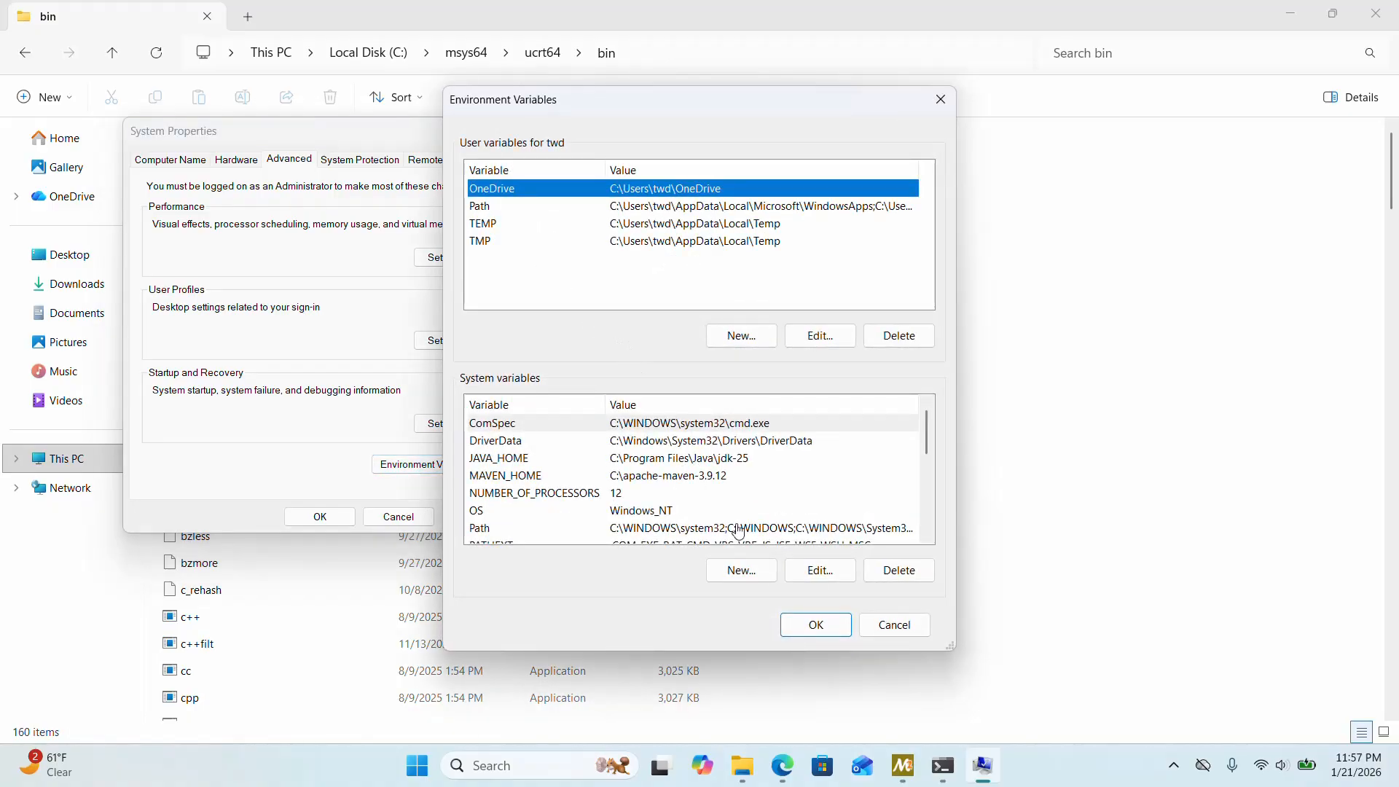
Add the copied path C:\msys64\ucrt64\bin as a new entry in the system Path variable and save the changes.
{"action": "left_click", "coordinate": [615, 530]}
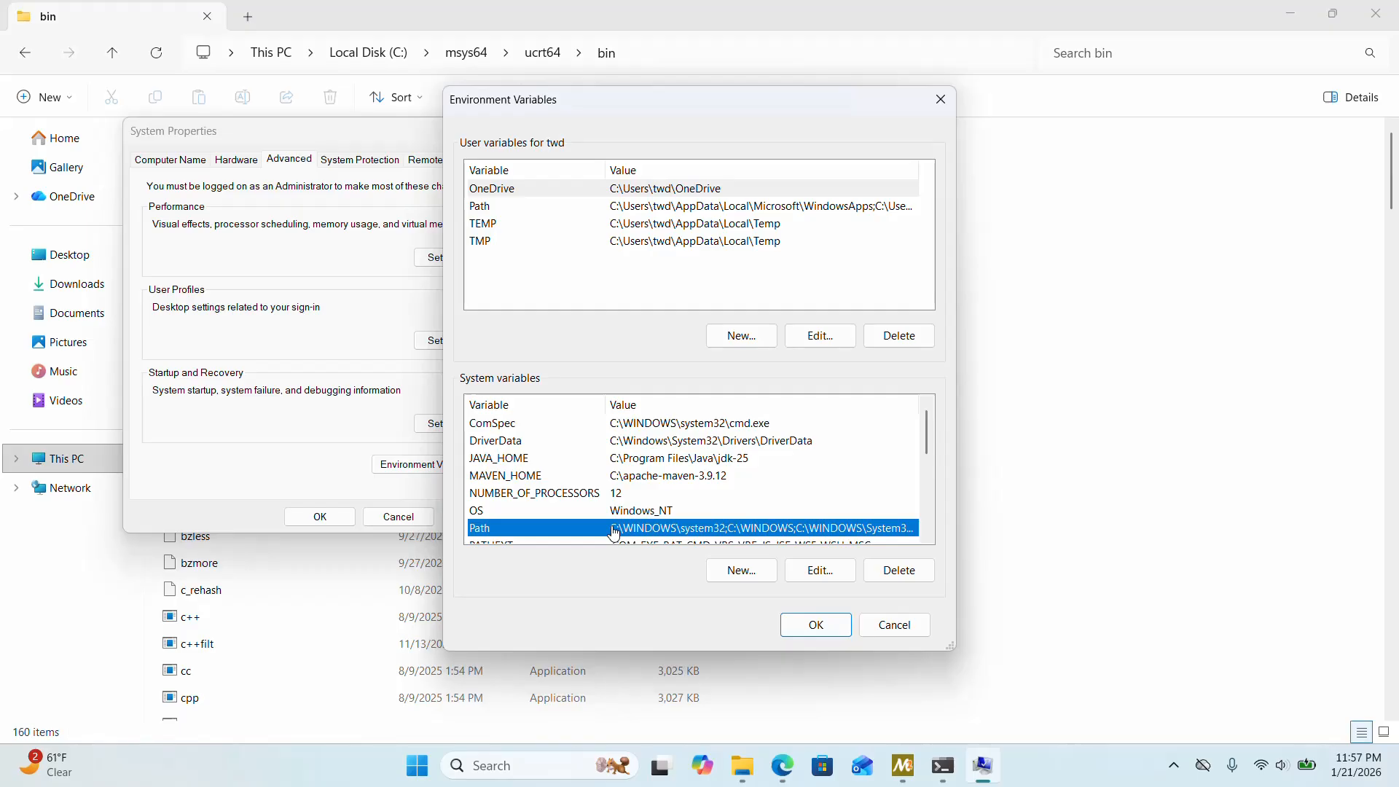
{"action": "left_click", "coordinate": [824, 577]}
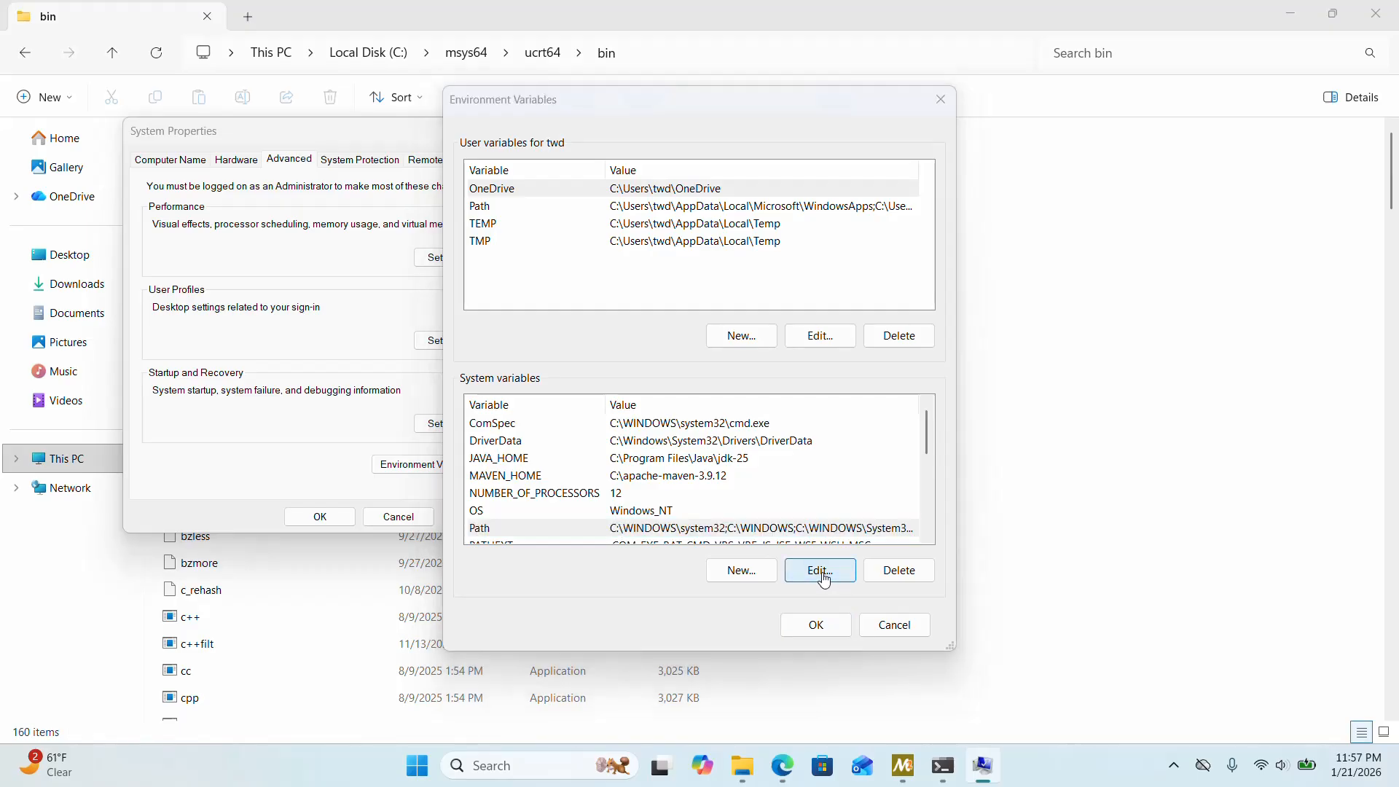
{"action": "left_click", "coordinate": [857, 191]}
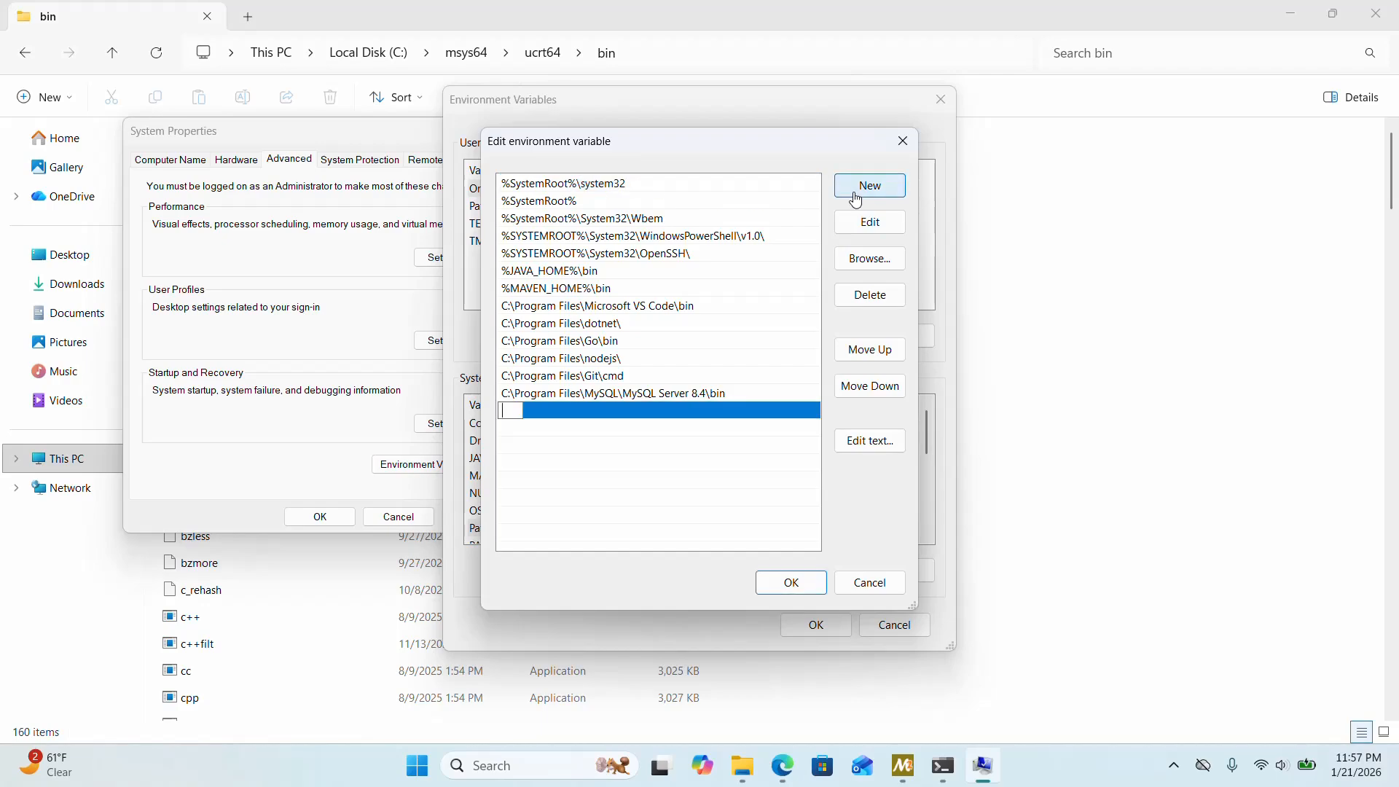
{"action": "key", "text": "ctrl+v"}
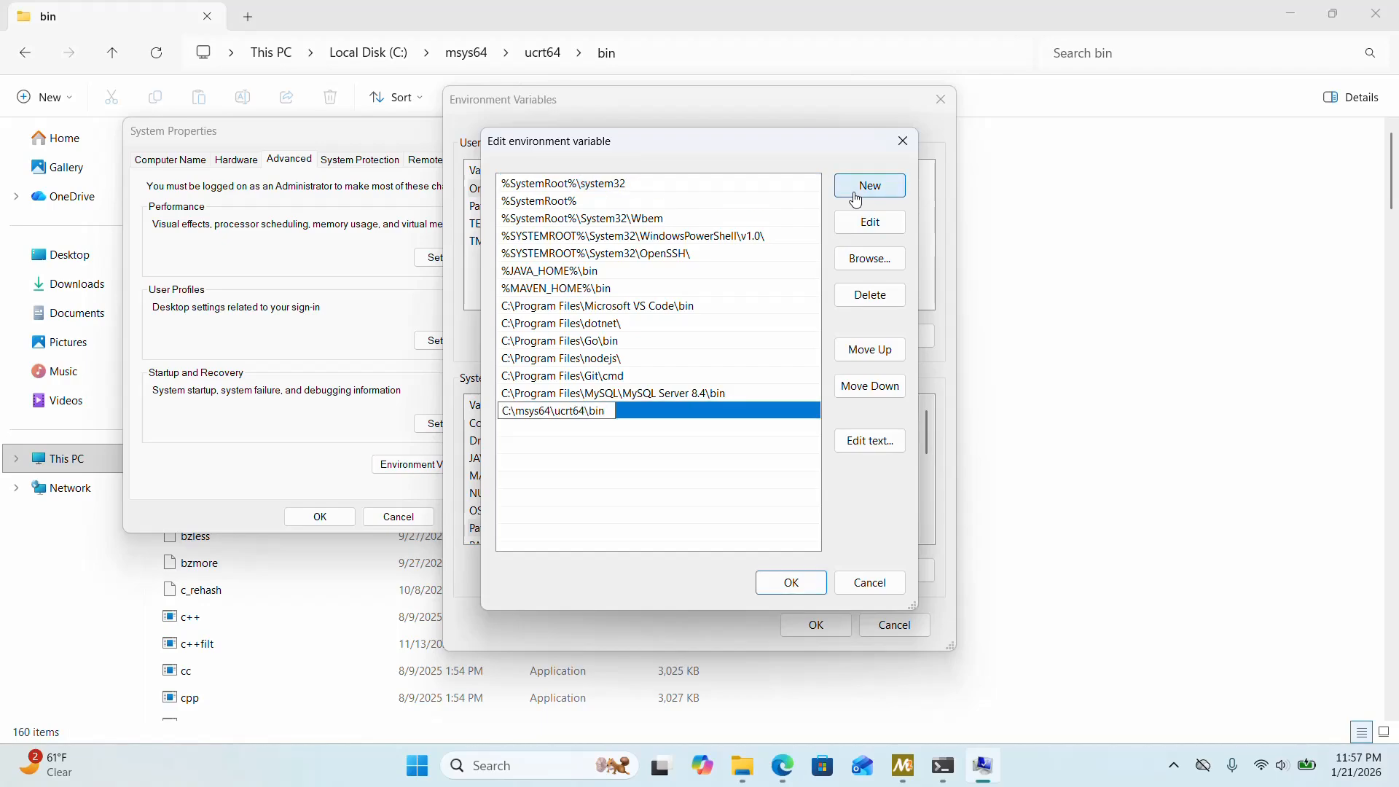
{"action": "left_click", "coordinate": [610, 457]}
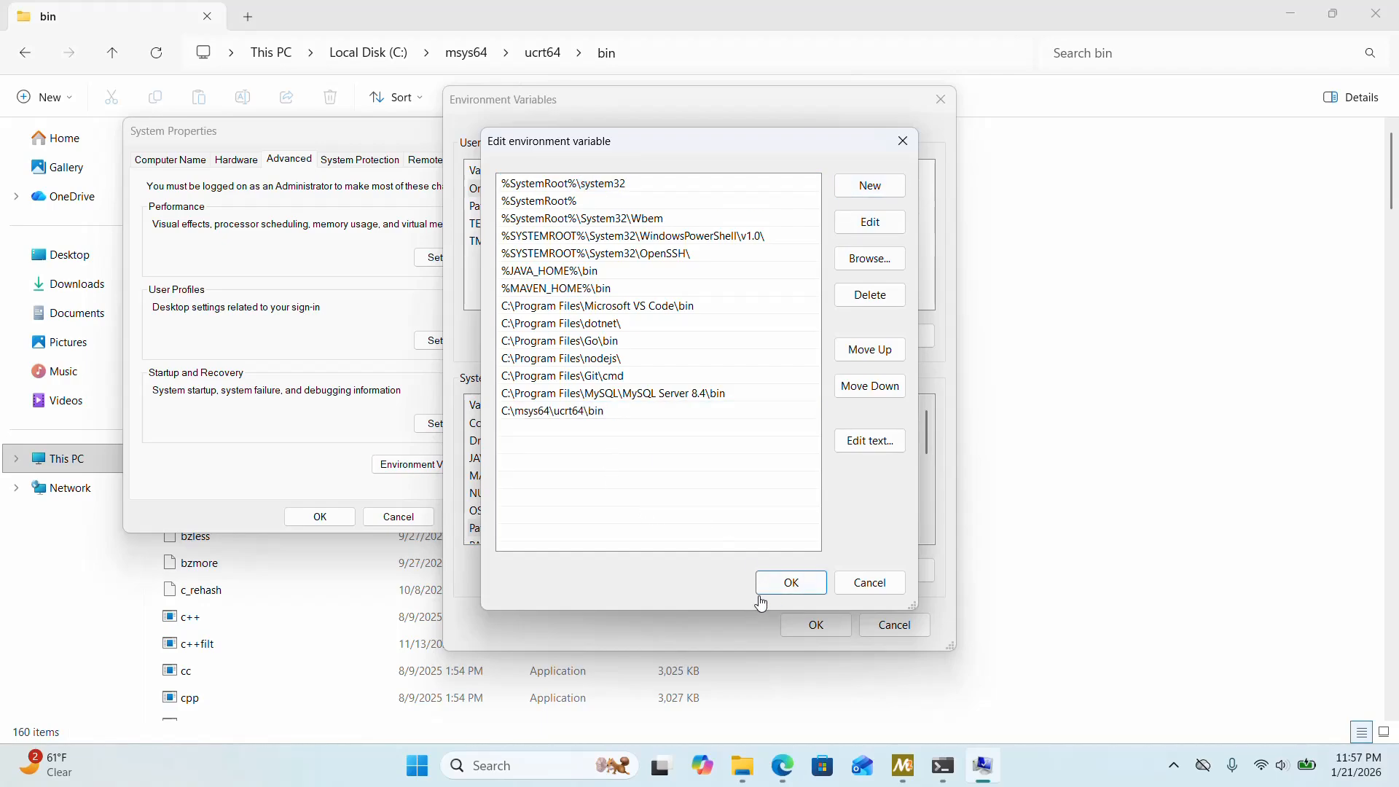
{"action": "left_click", "coordinate": [789, 583]}
{"action": "left_click", "coordinate": [813, 636]}
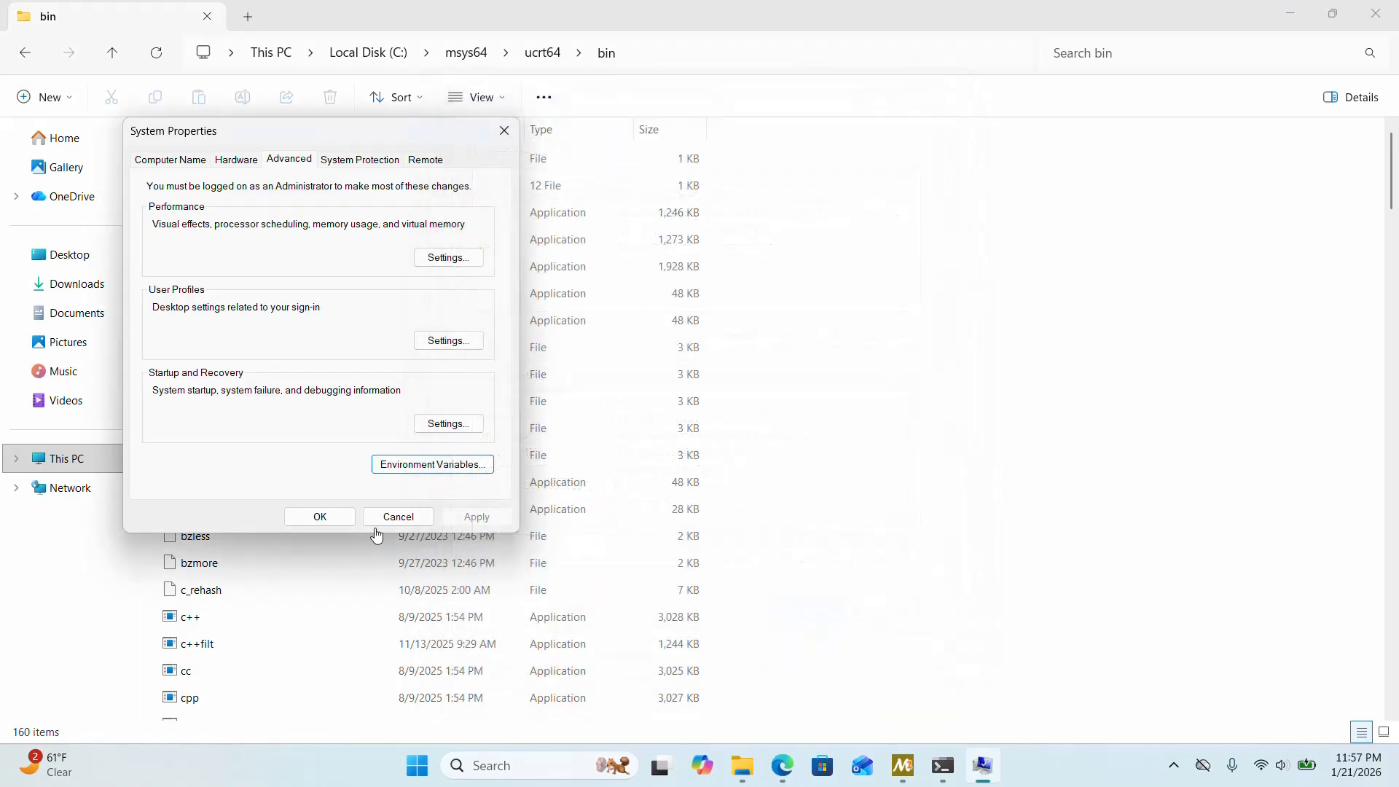
{"action": "left_click", "coordinate": [317, 517]}
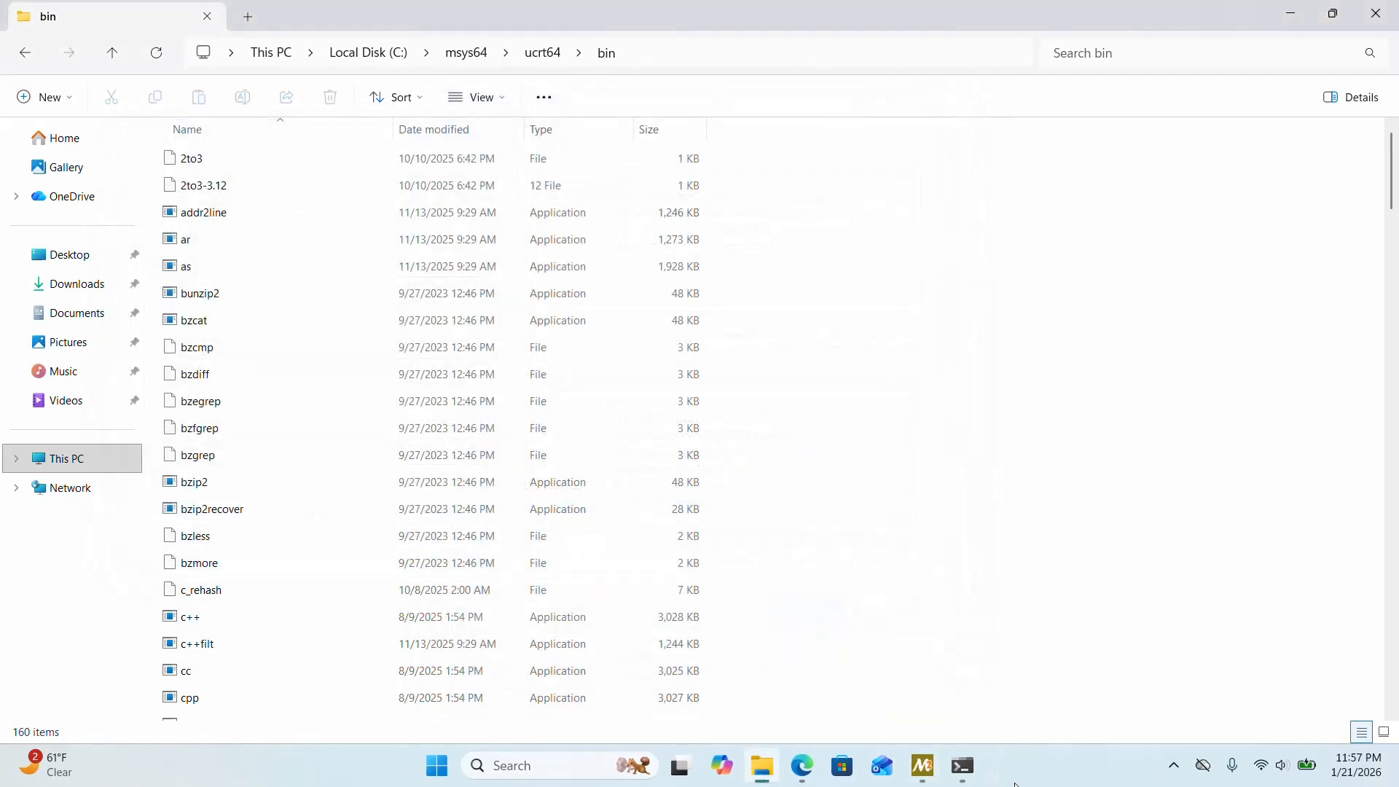
Switch to the old Command Prompt, end its session with exit, and open a fresh Command Prompt window.
{"action": "left_click", "coordinate": [962, 764]}
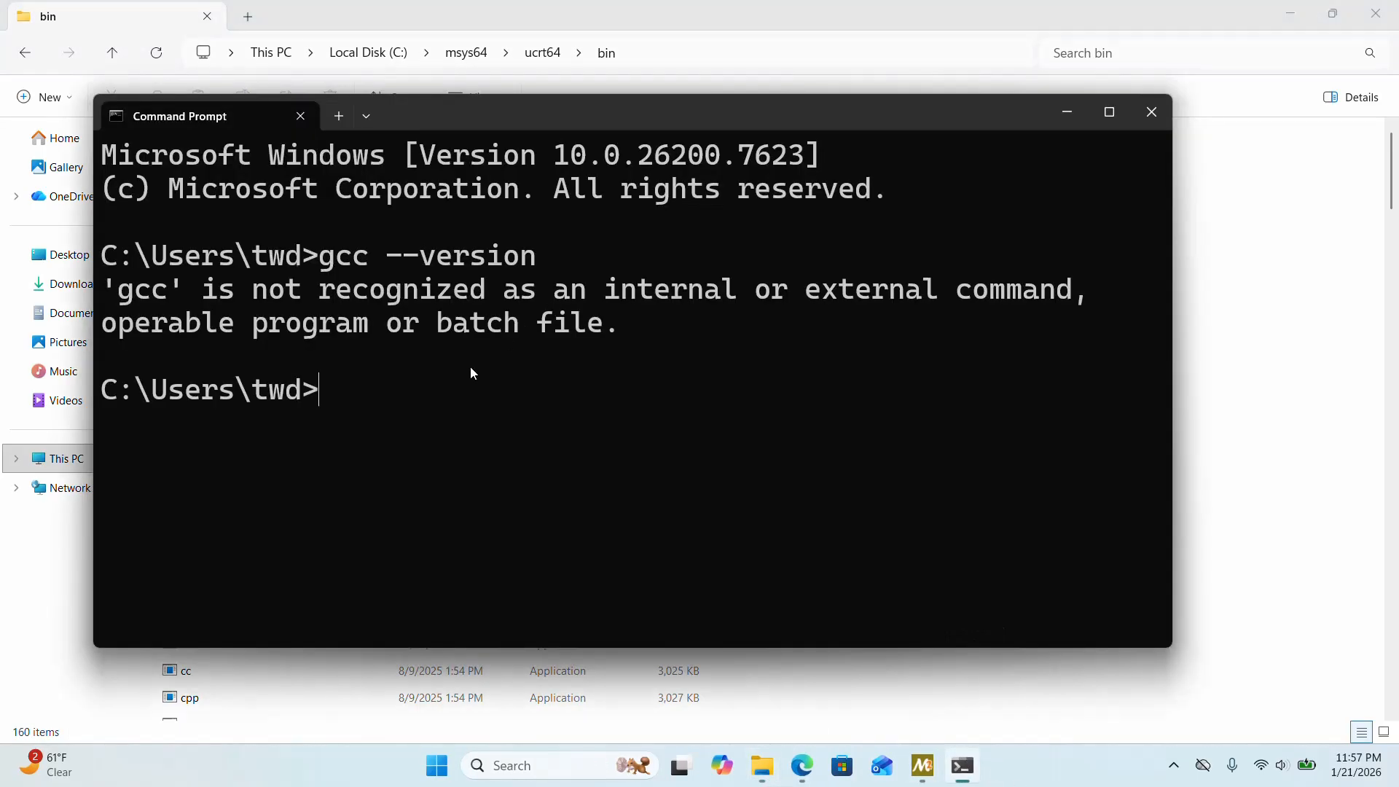
{"action": "type", "text": "exit"}
{"action": "key", "text": "Return"}
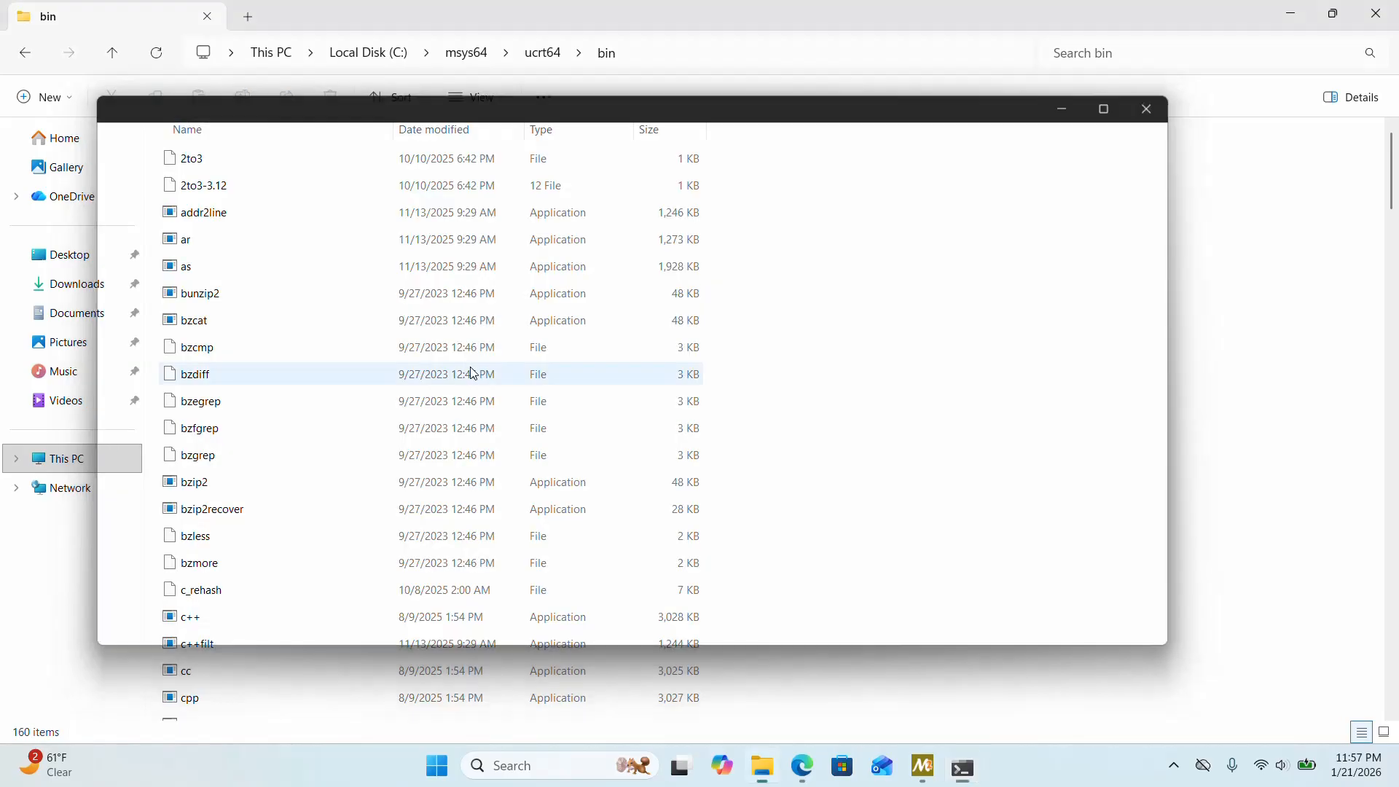
{"action": "left_click", "coordinate": [534, 765]}
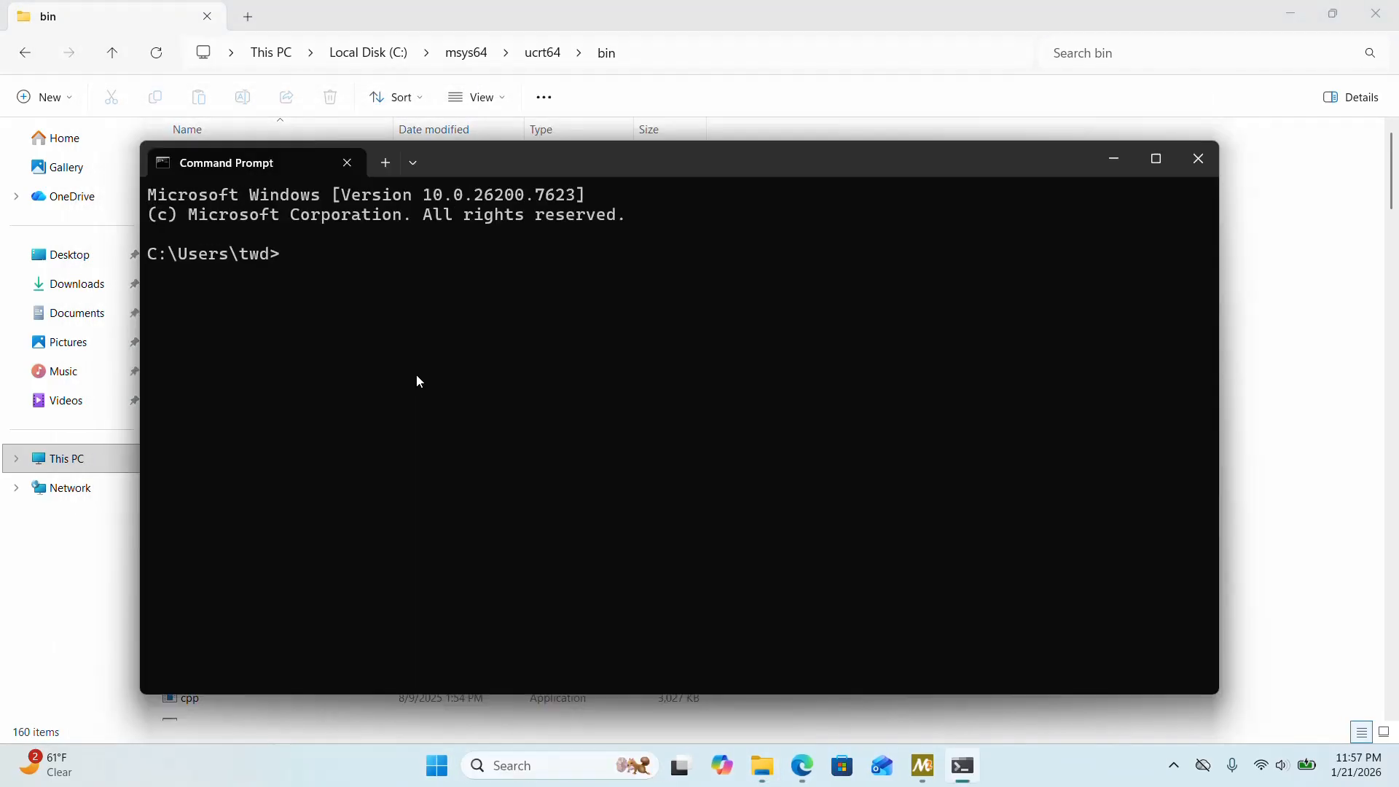
Enlarge the new Command Prompt's text and run gcc --version to check the compiler from the updated Path.
{"action": "scroll", "coordinate": [417, 376], "scroll_direction": "up", "scroll_amount": 4}
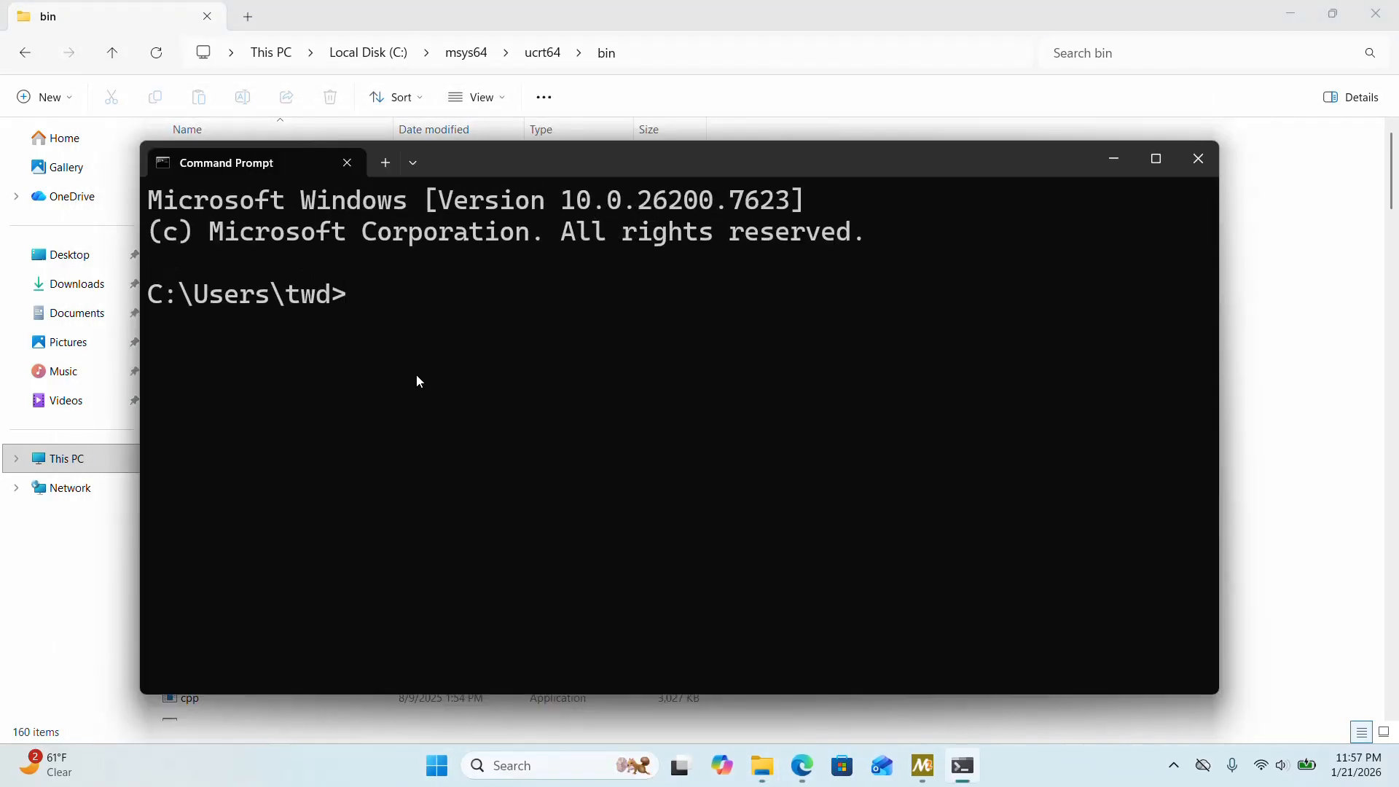
{"action": "type", "text": "gcc --version"}
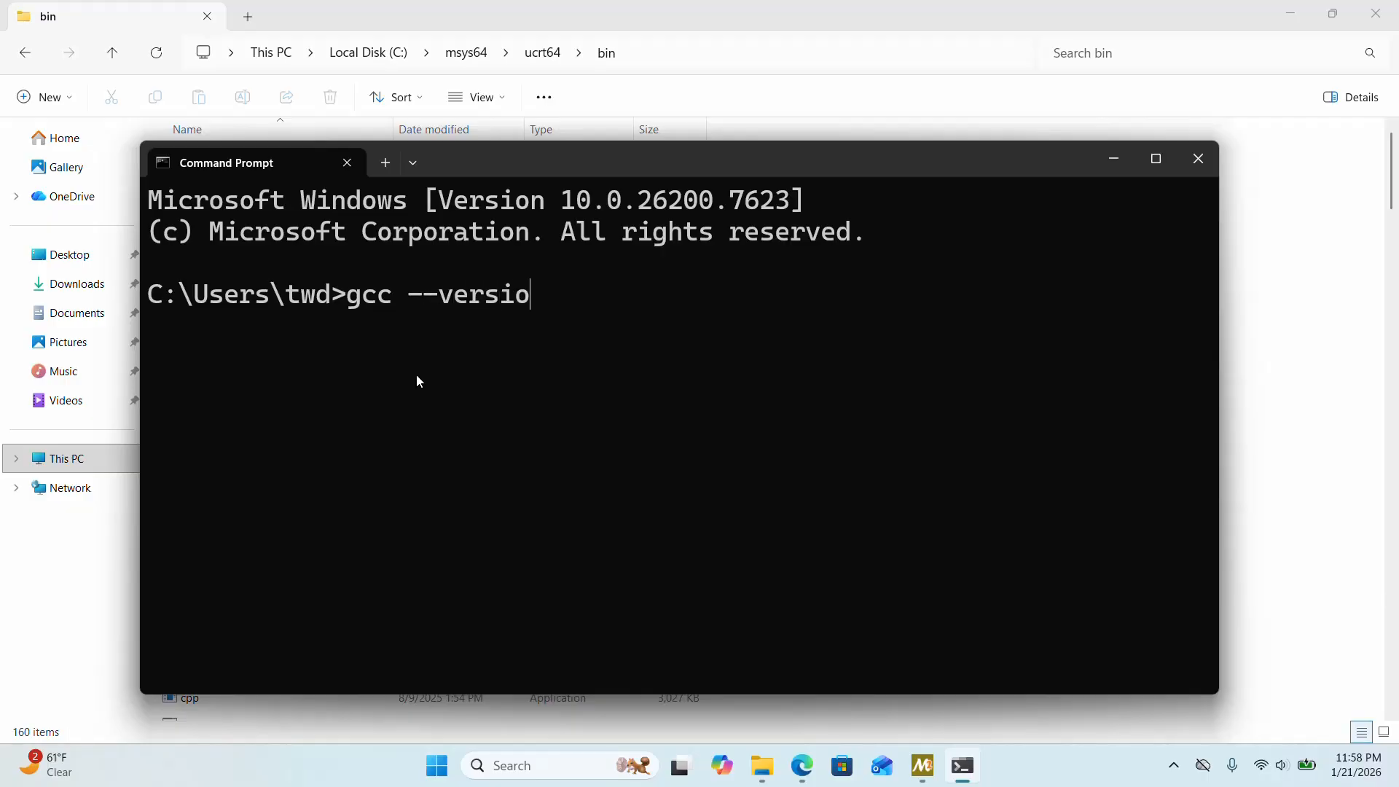
{"action": "key", "text": "Return"}
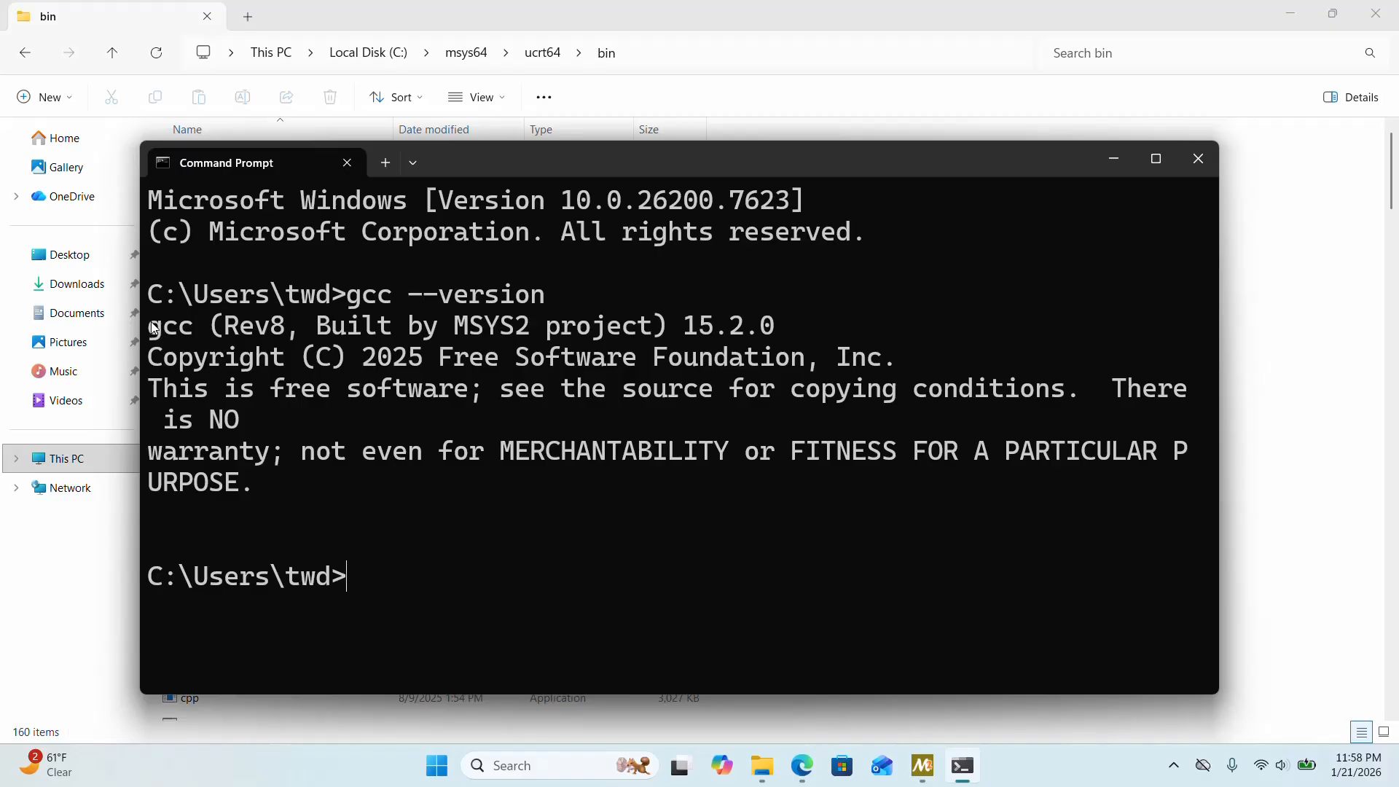
{"action": "left_click_drag", "start_coordinate": [153, 327], "coordinate": [331, 326]}
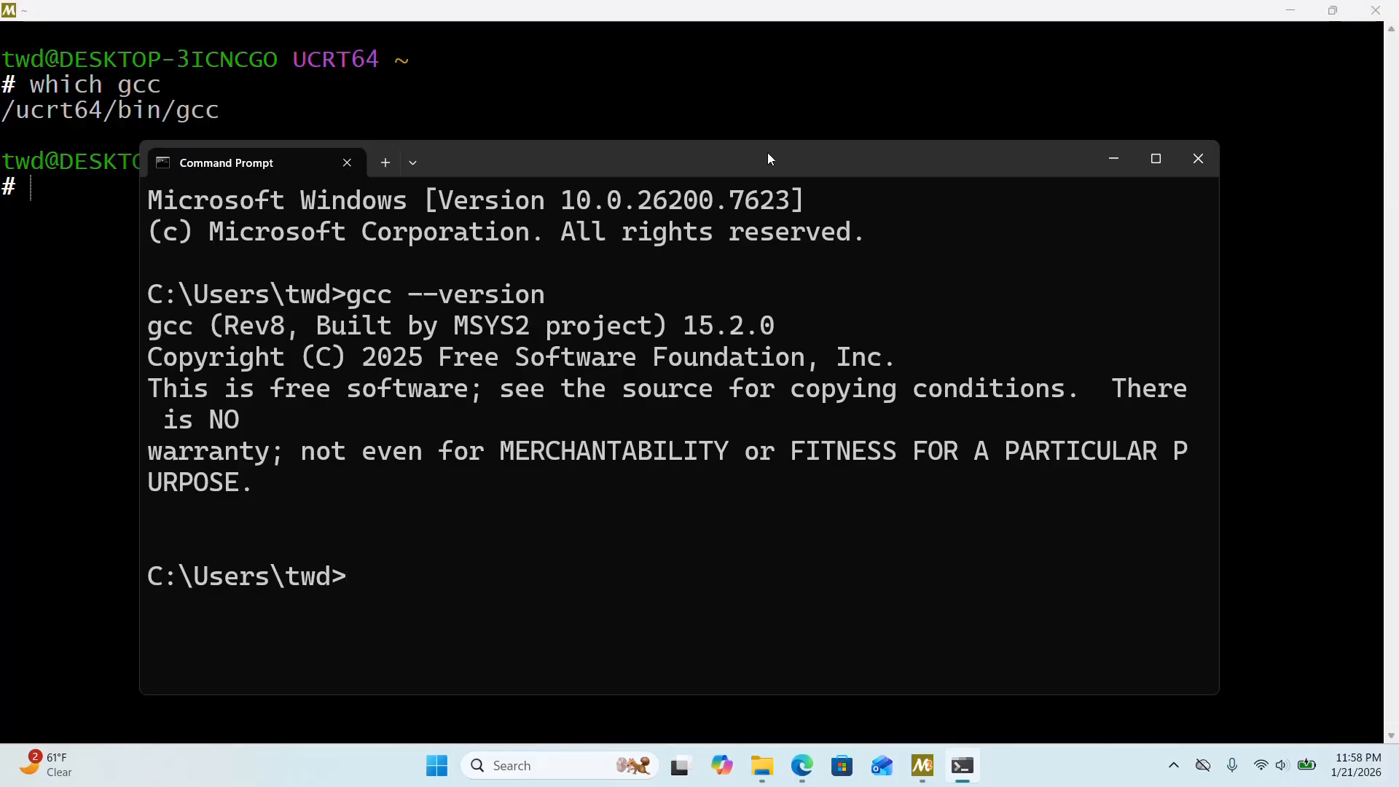